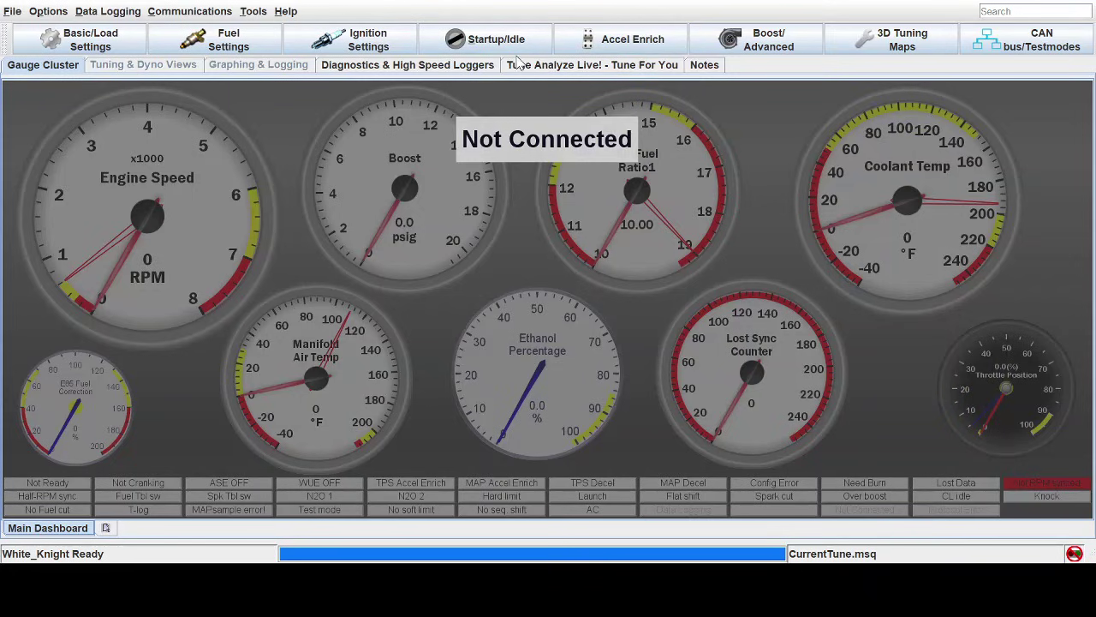
Open the live VE auto-tune view and show its Status panel with the cell weighting and cell change views.
left_click(530, 67)
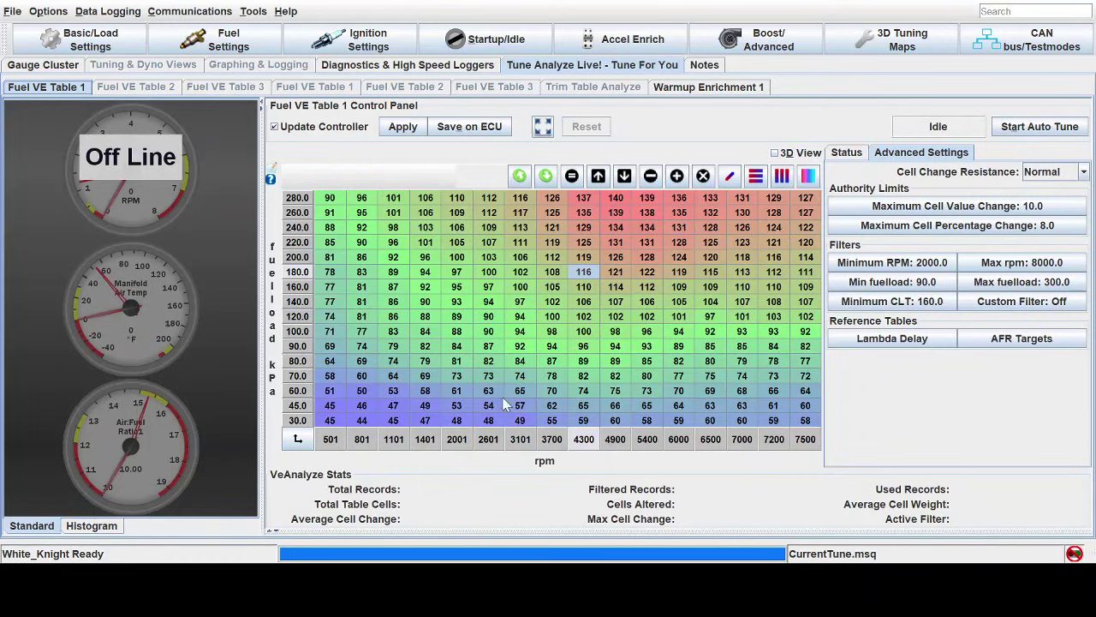
left_click(843, 153)
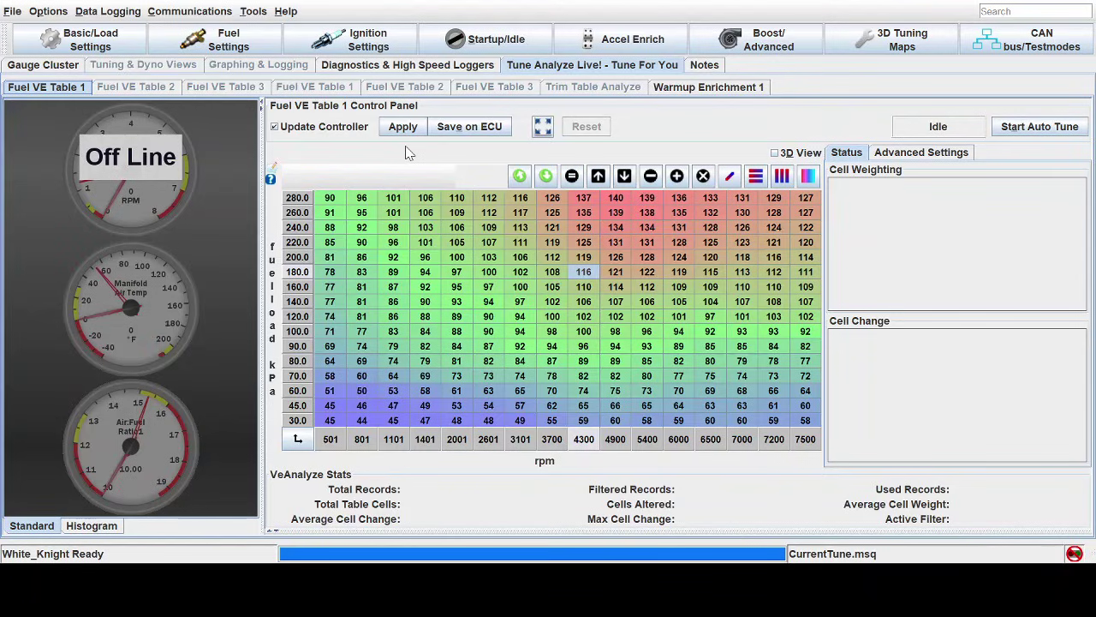
Open AFR Table 1 from Fuel Settings and reposition its window.
left_click(221, 43)
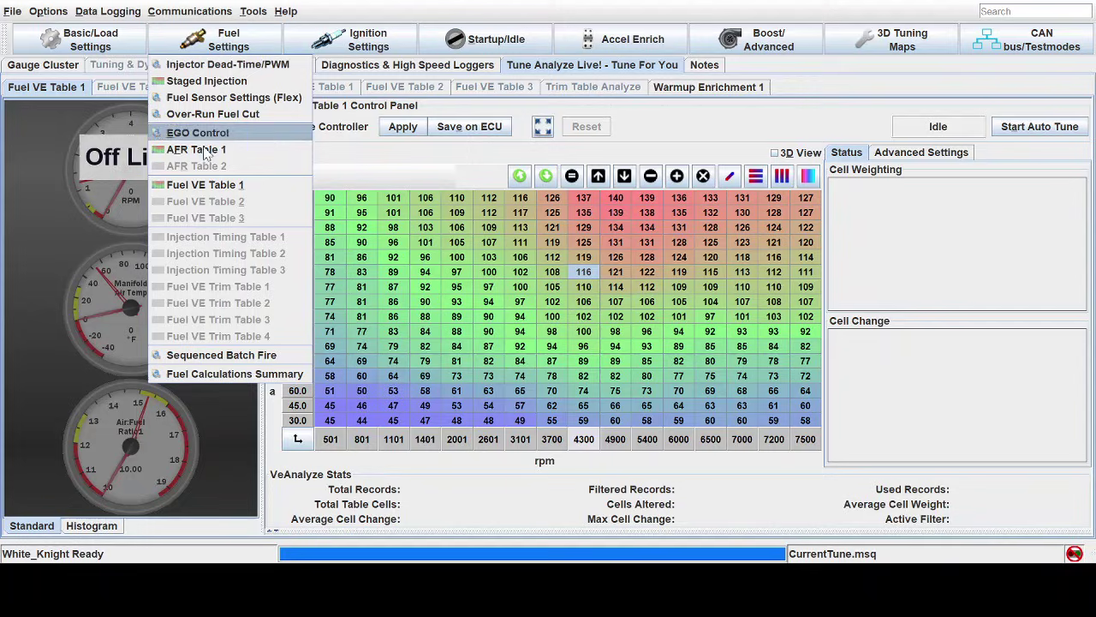
left_click(207, 152)
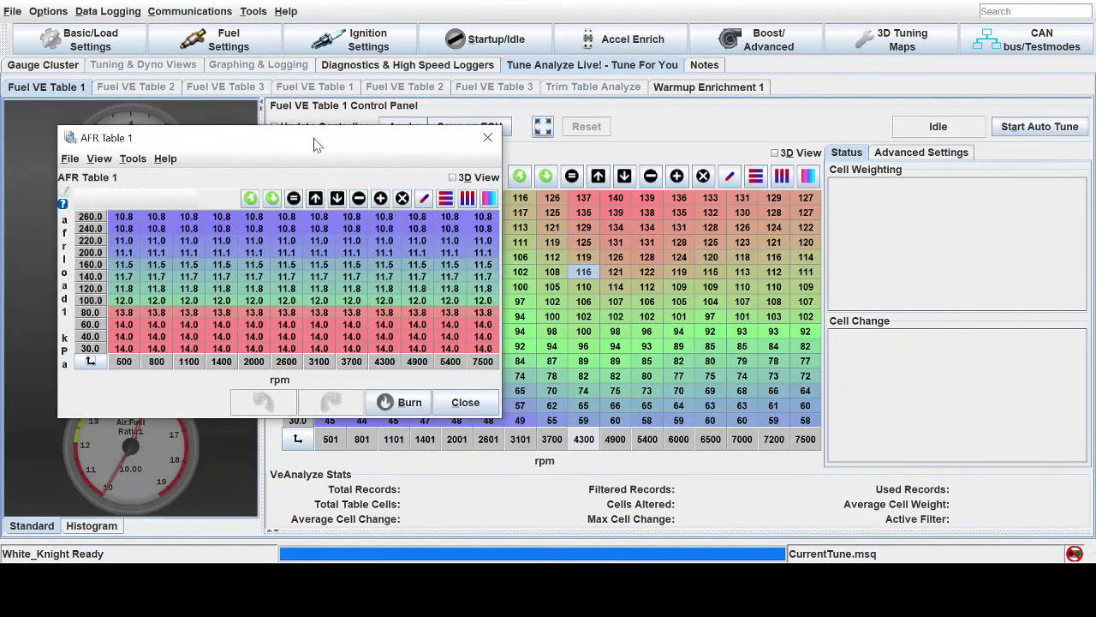
left_click_drag(313, 144, 309, 178)
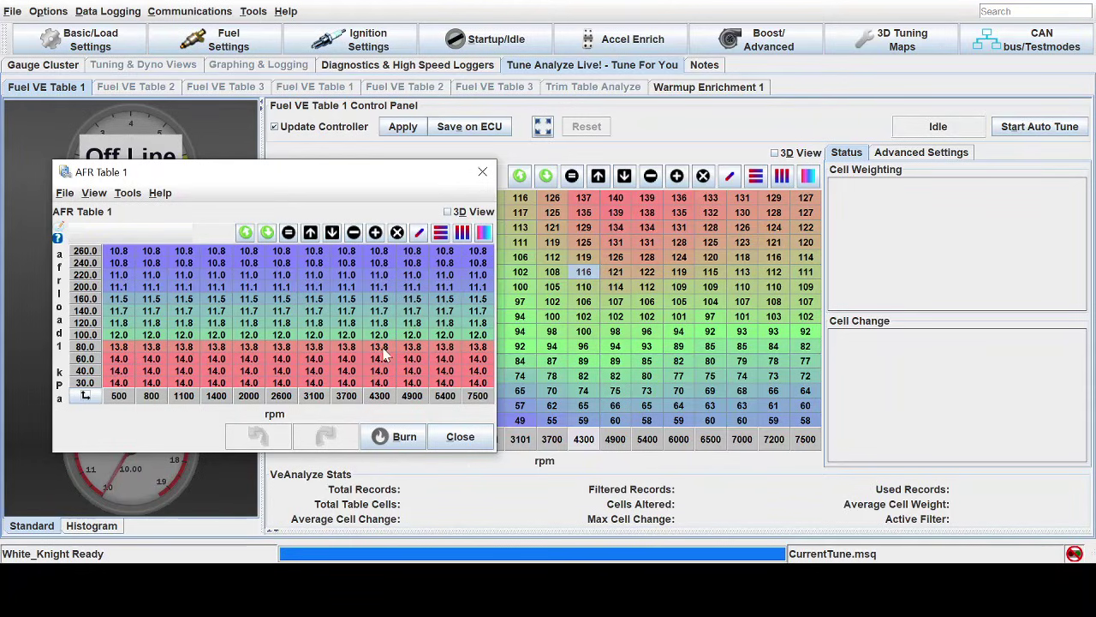
Inspect the 200.0 load value and the 200 kPa, 4300 rpm target cell, then move the AFR table lower.
left_click(85, 289)
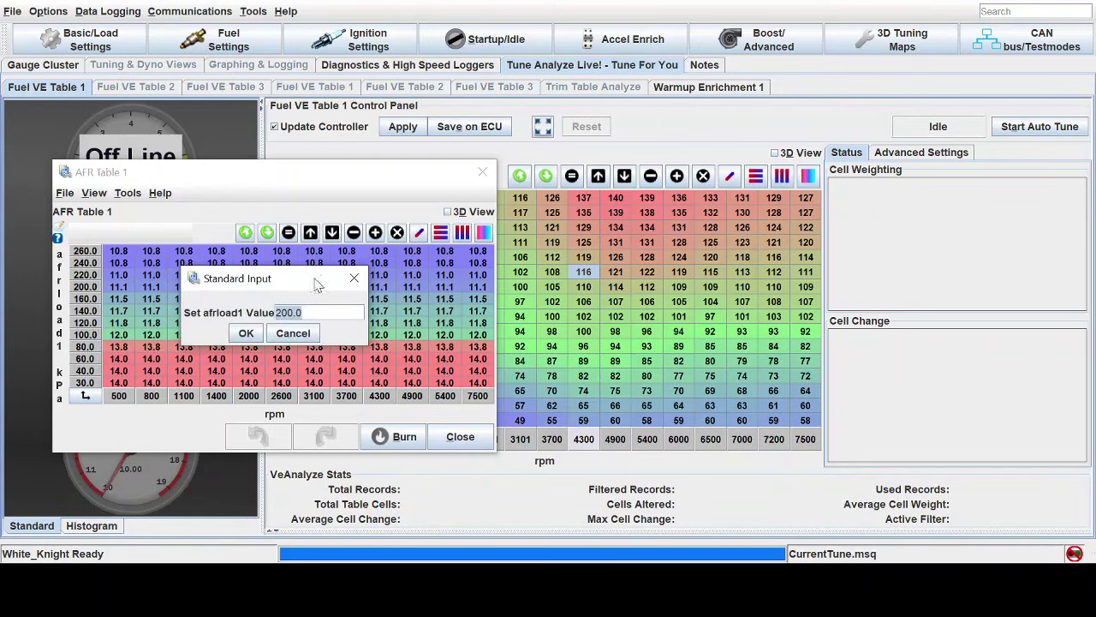
left_click(350, 282)
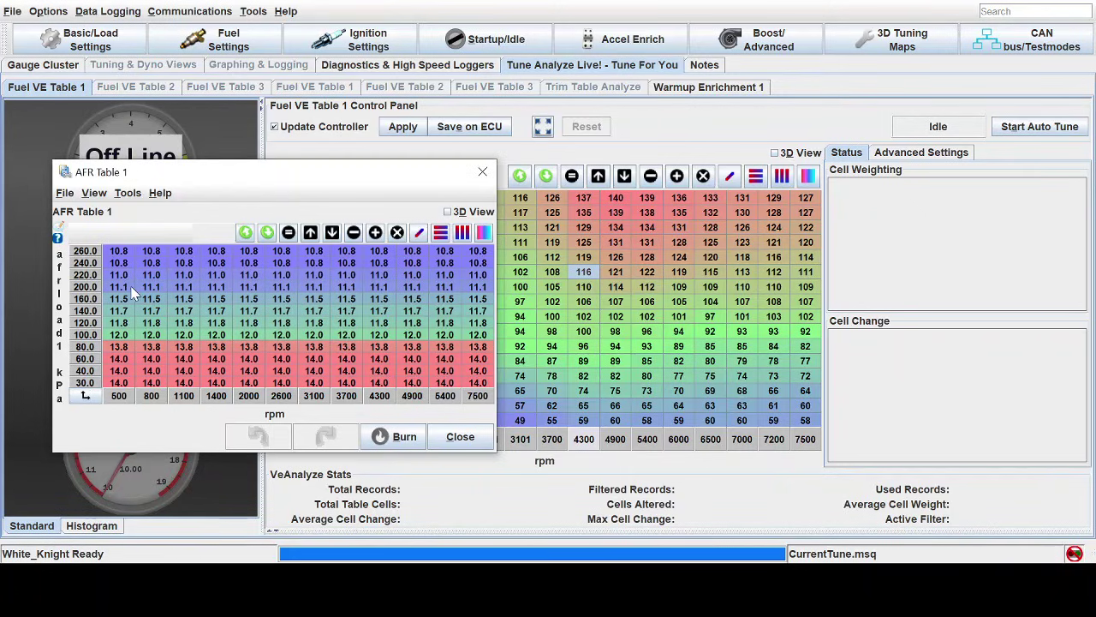
left_click(382, 287)
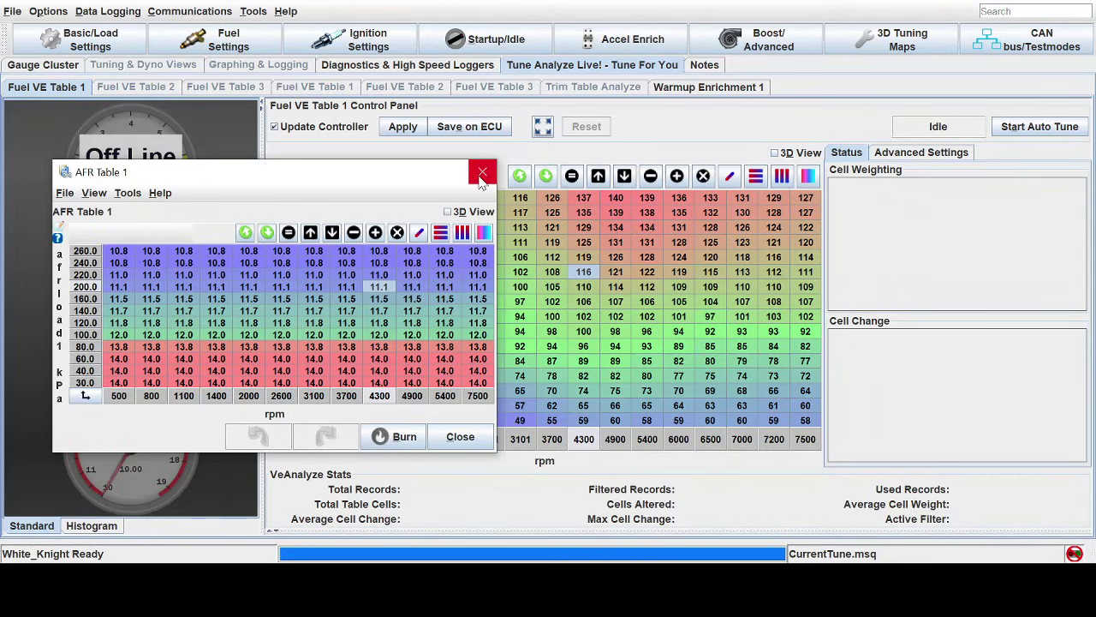
left_click_drag(437, 187, 419, 393)
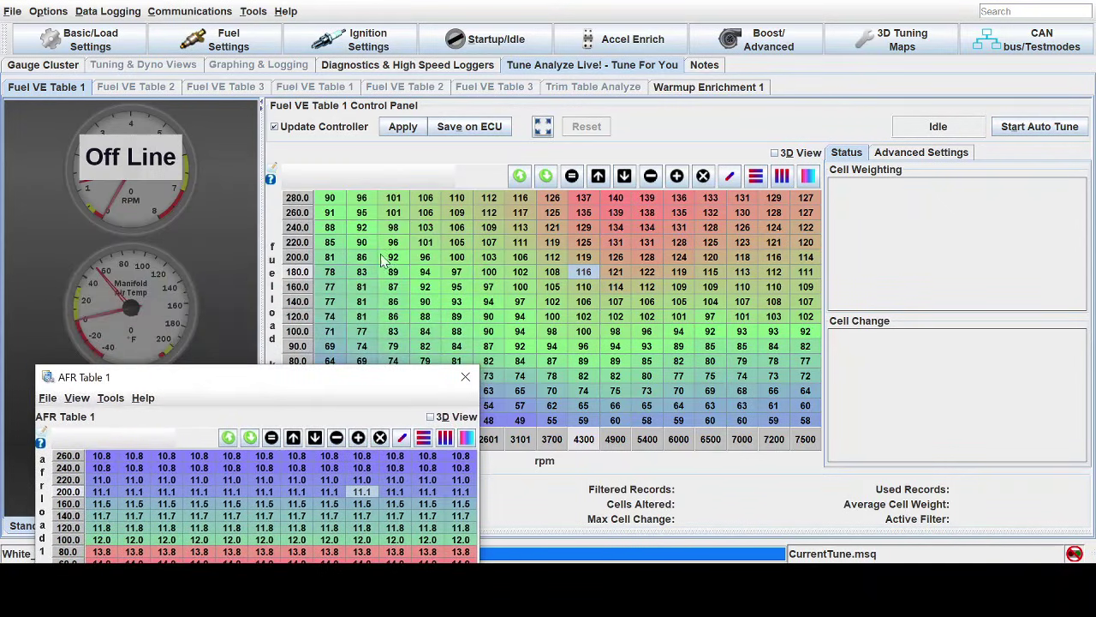
Increment the Fuel VE cell at 200 kPa, 4300 rpm from 119 to 124, keeping AFR Table 1 visible.
left_click(585, 260)
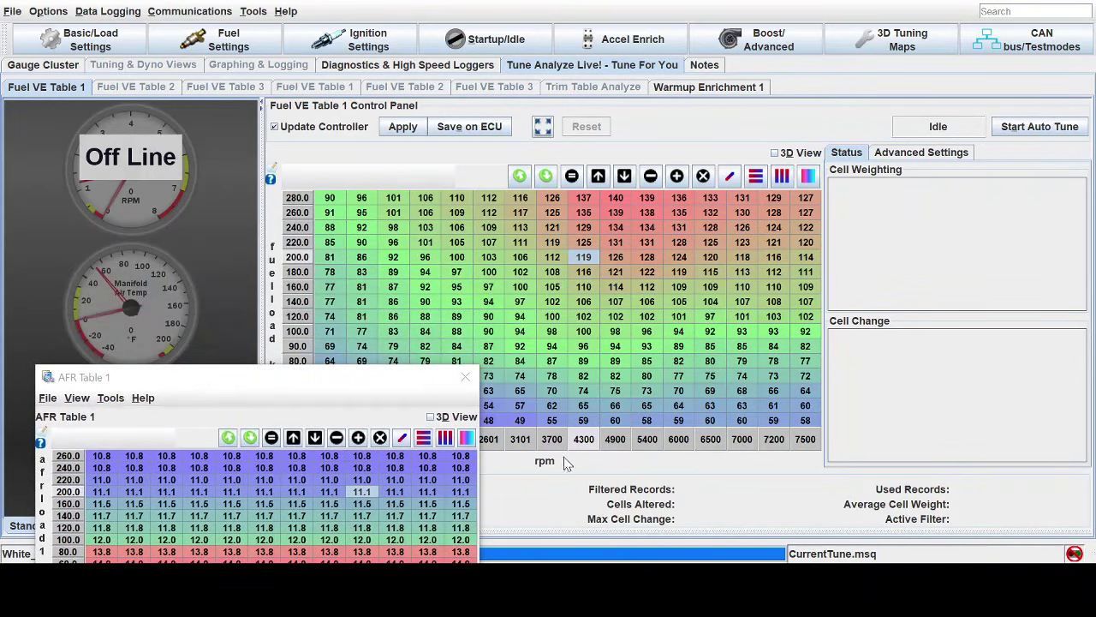
left_click_drag(409, 387, 433, 221)
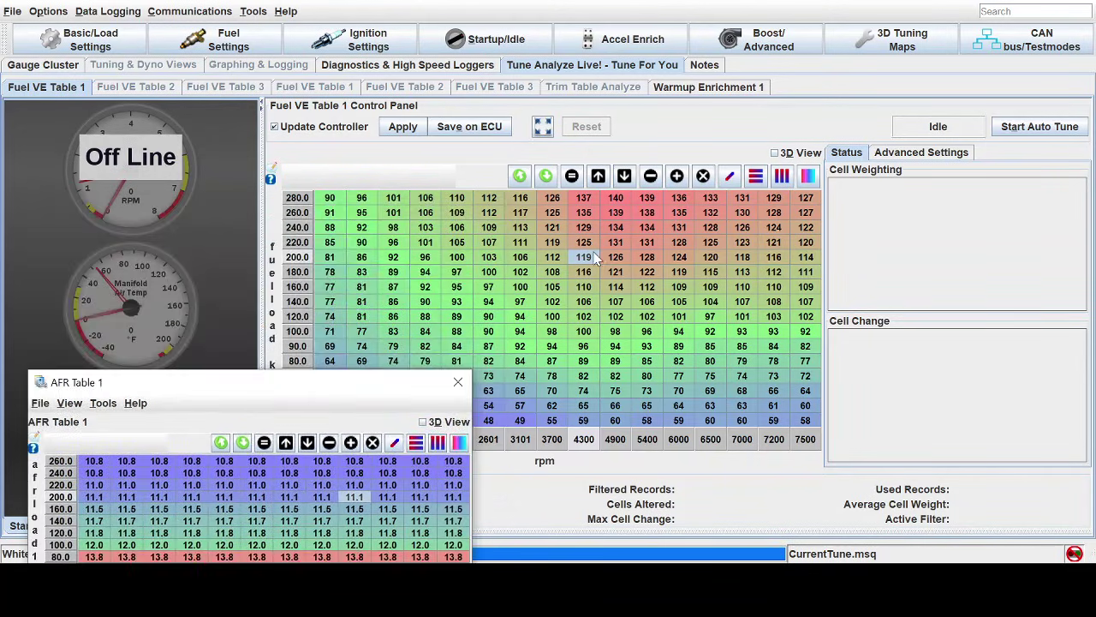
left_click(597, 259)
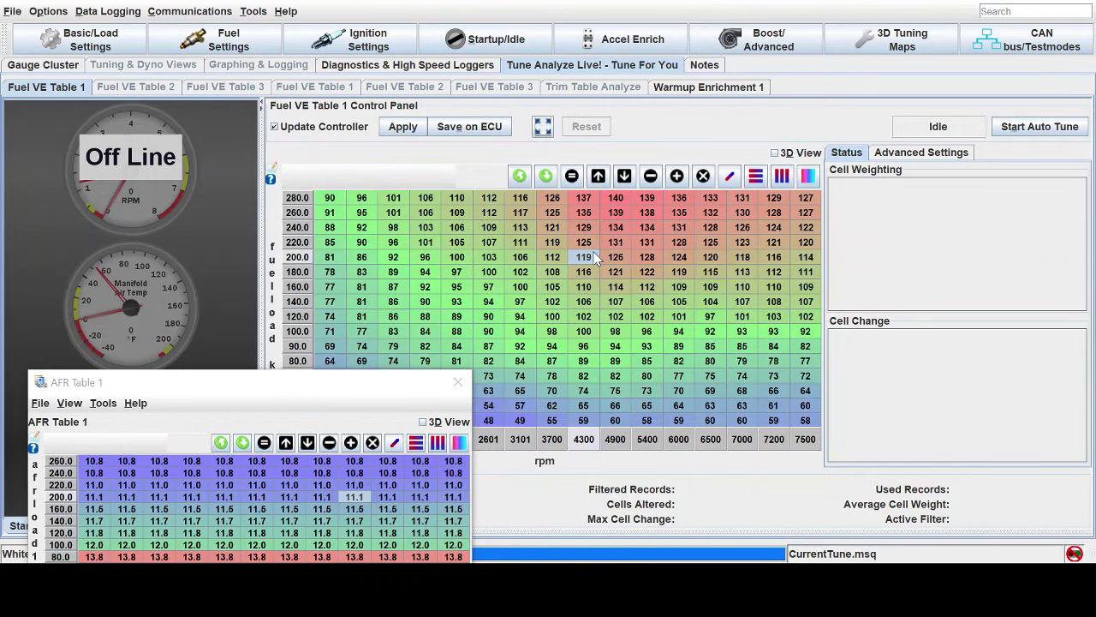
left_click(598, 176)
left_click(598, 176)
left_click_drag(360, 384, 364, 156)
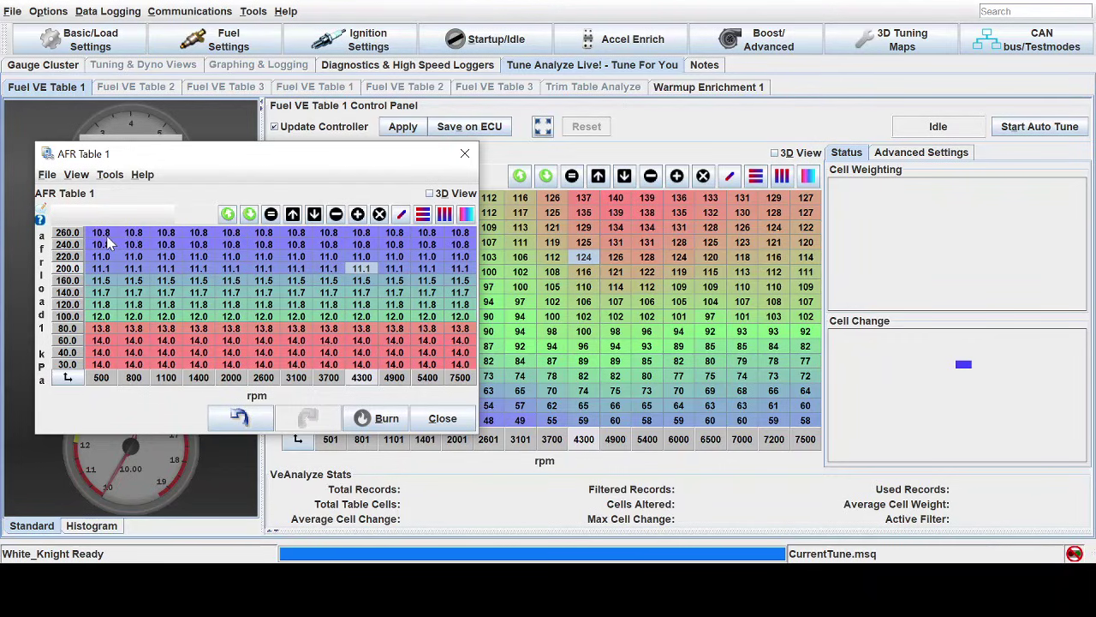
Select all AFR target cells and display the advanced auto-tune settings.
left_click_drag(106, 238, 466, 367)
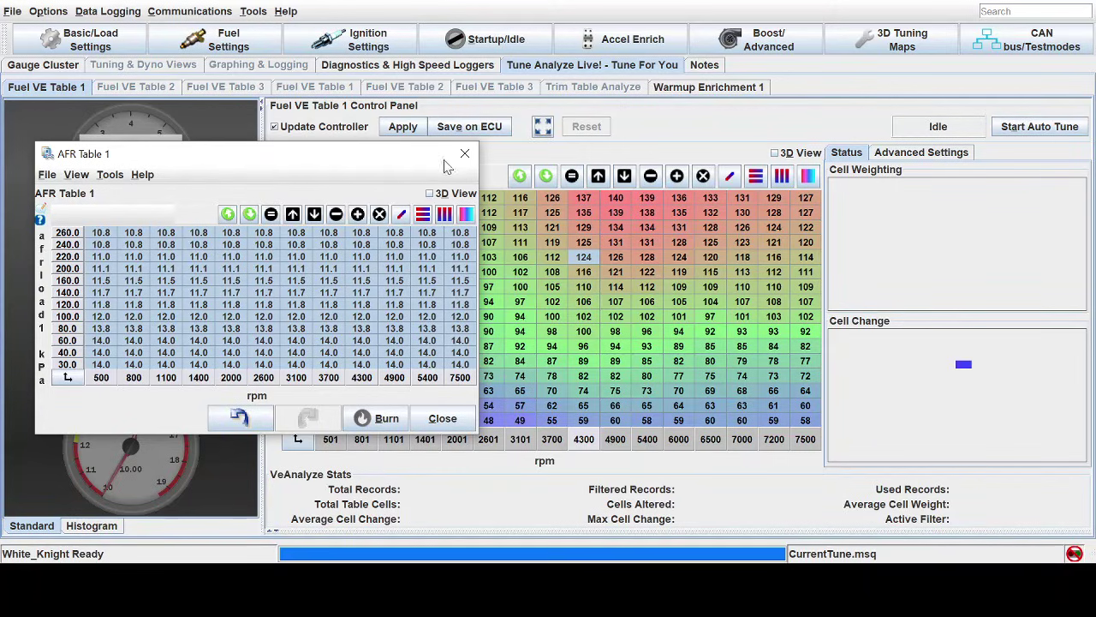
left_click(940, 156)
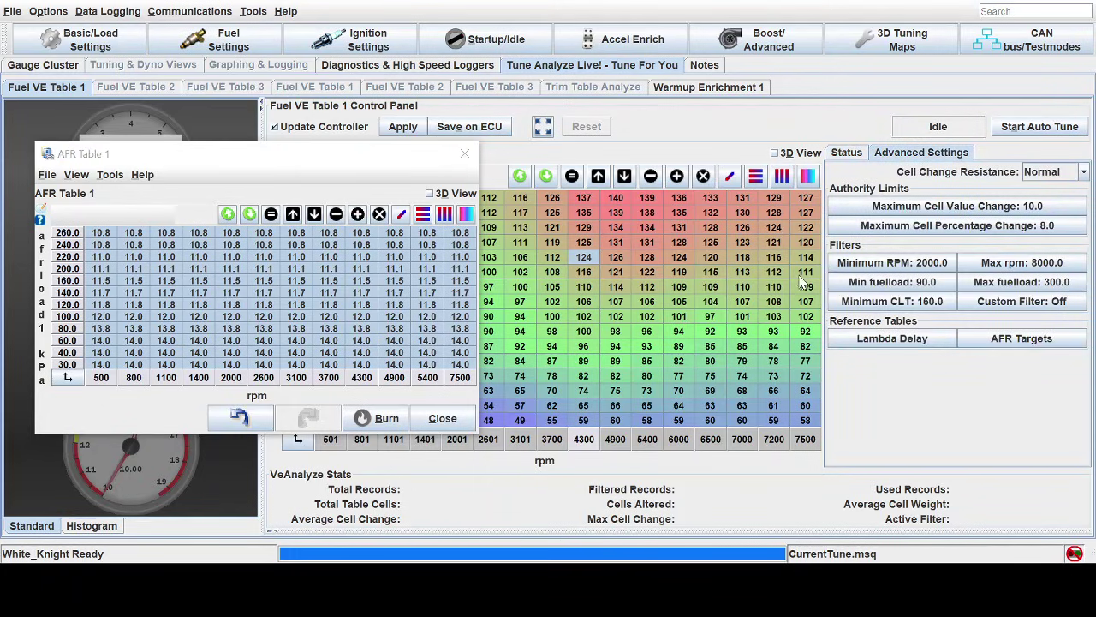
mouse_move(803, 282)
Bring AFR Table 1 forward, shift it right, and close it.
left_click(283, 274)
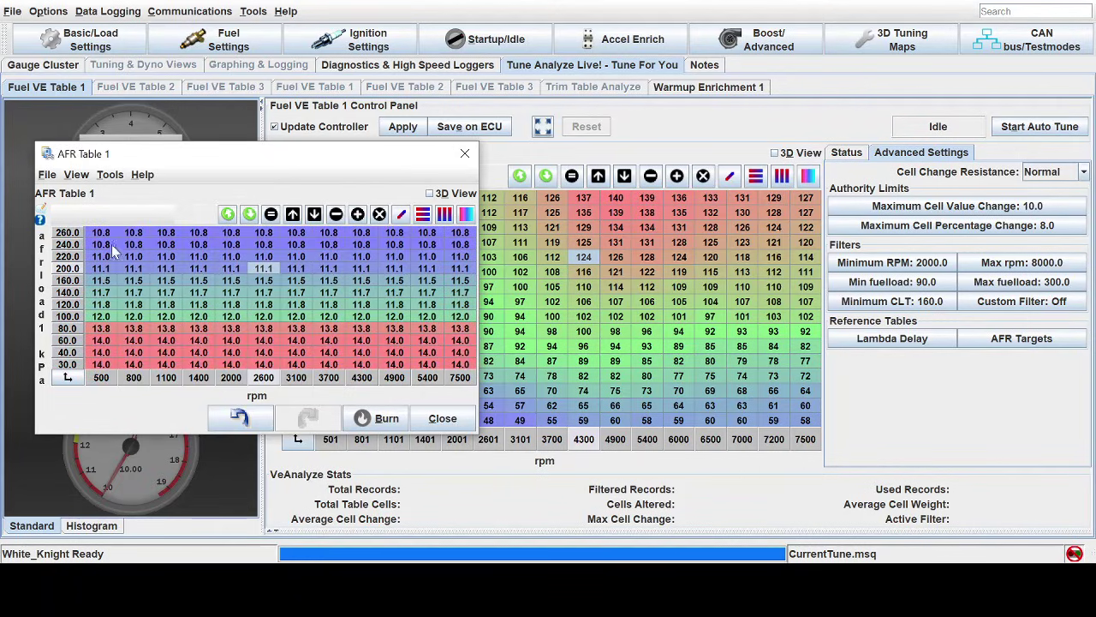
left_click_drag(245, 155, 536, 140)
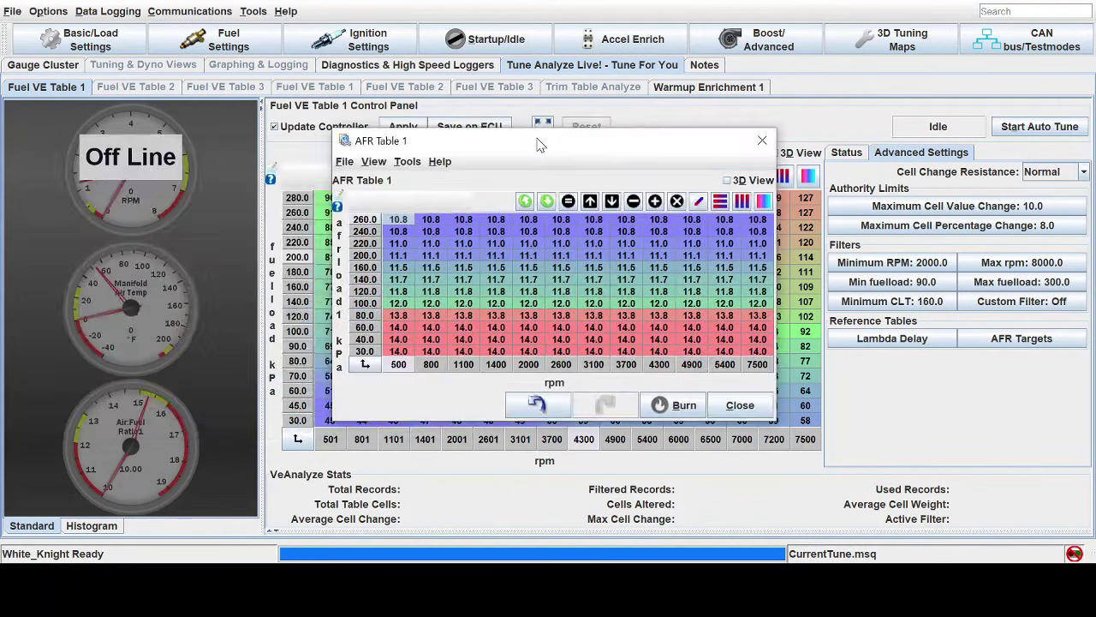
left_click(757, 140)
left_click(219, 39)
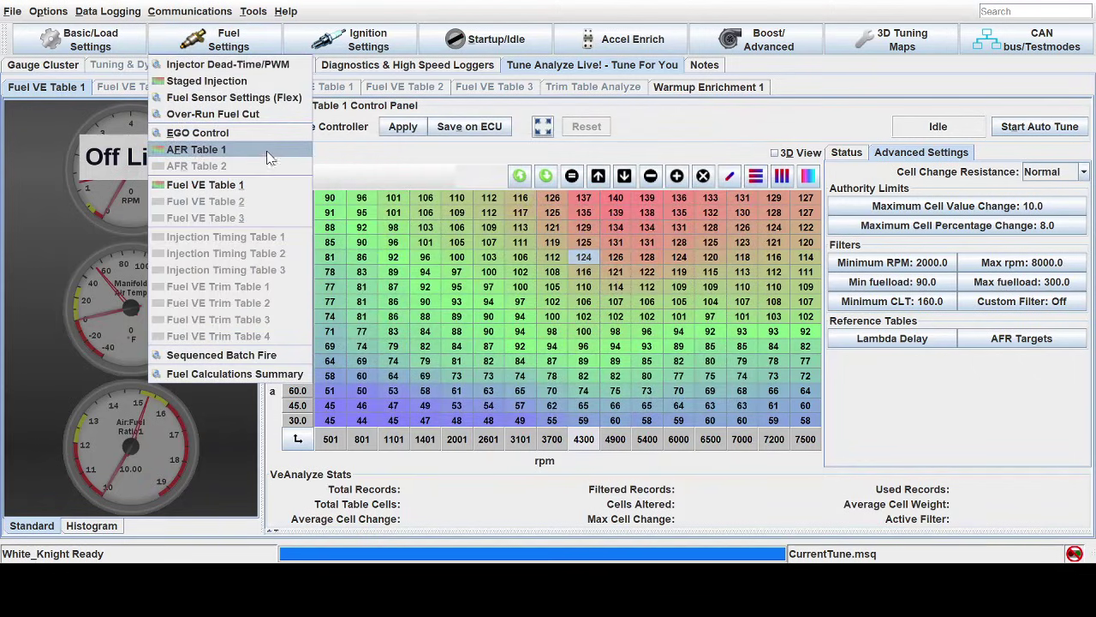
left_click(269, 150)
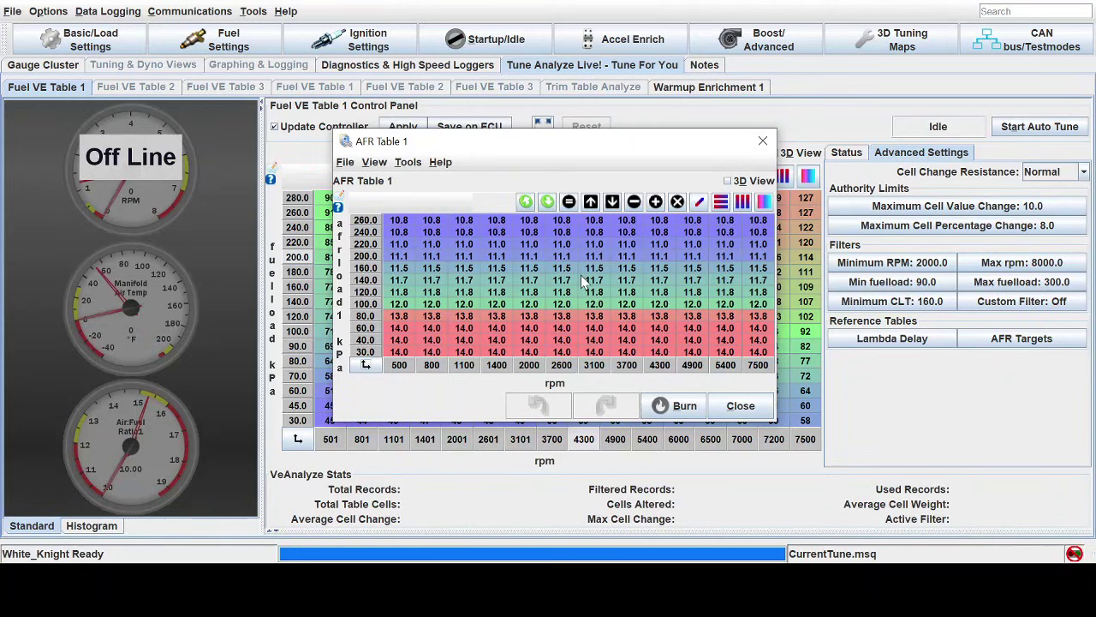
left_click_drag(399, 221, 634, 292)
left_click(752, 342, "shift")
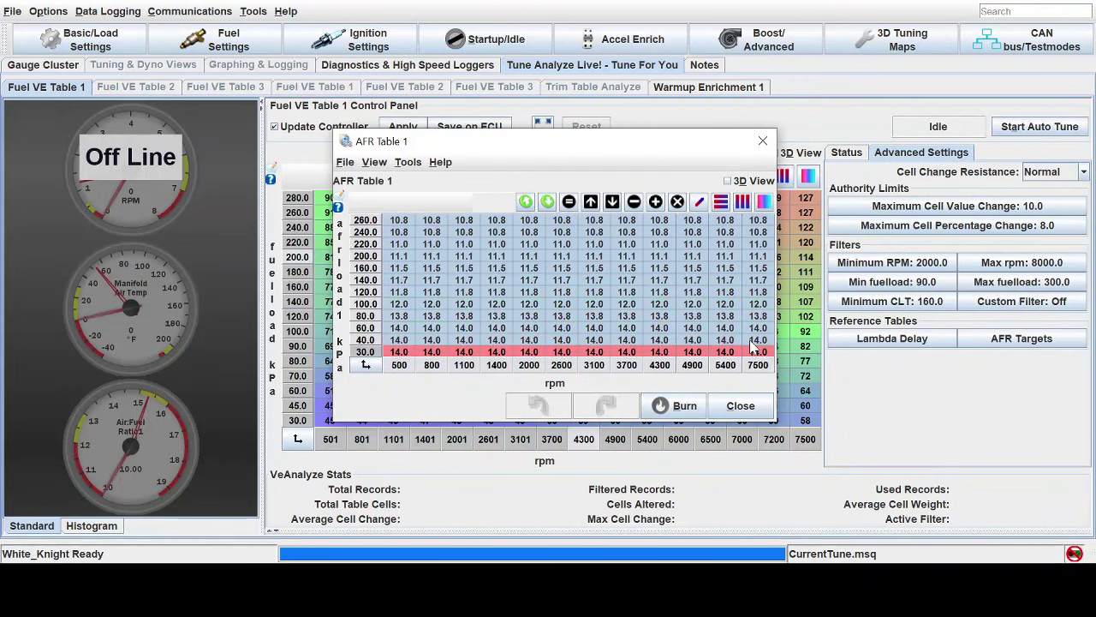
left_click(762, 141)
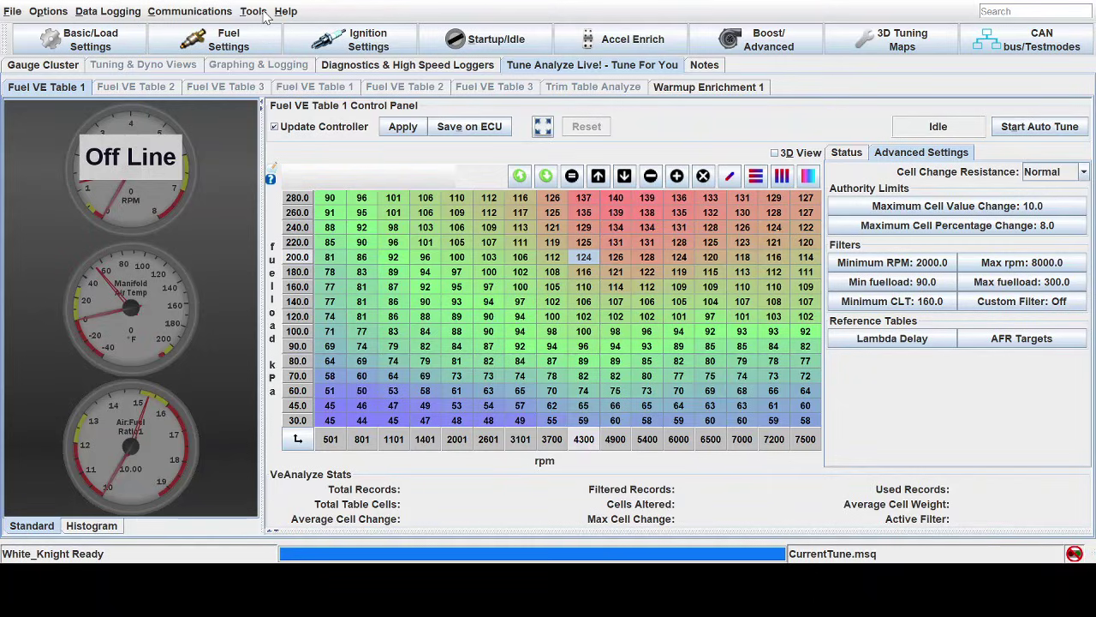
Select the VE cell at 280 kPa, 501 rpm and bring up the Tools menu's calibration options.
left_click(326, 200)
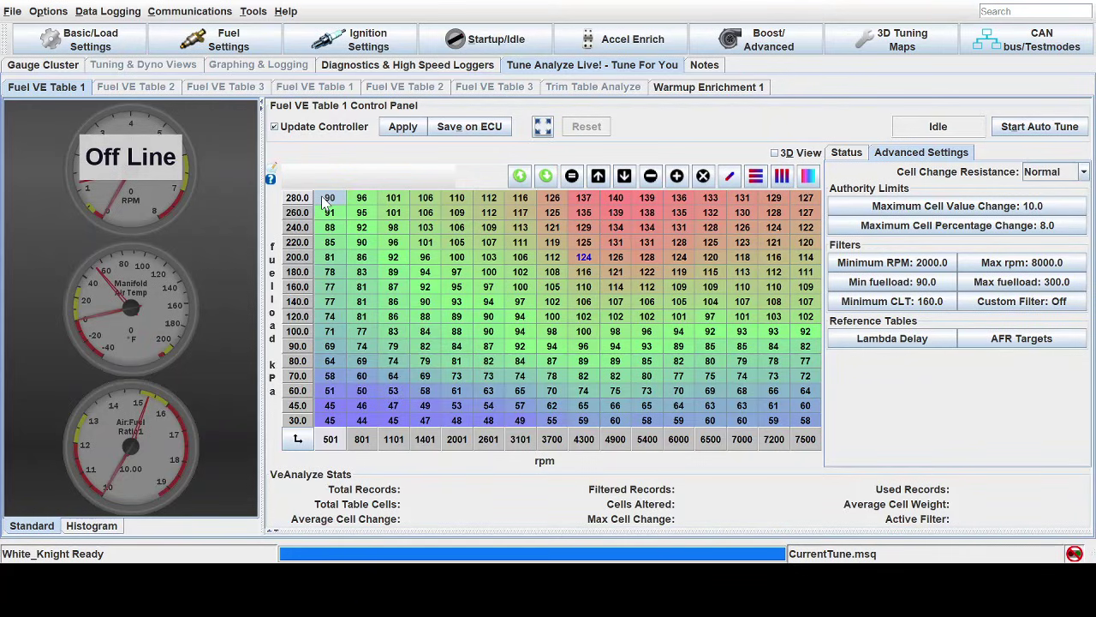
left_click(253, 12)
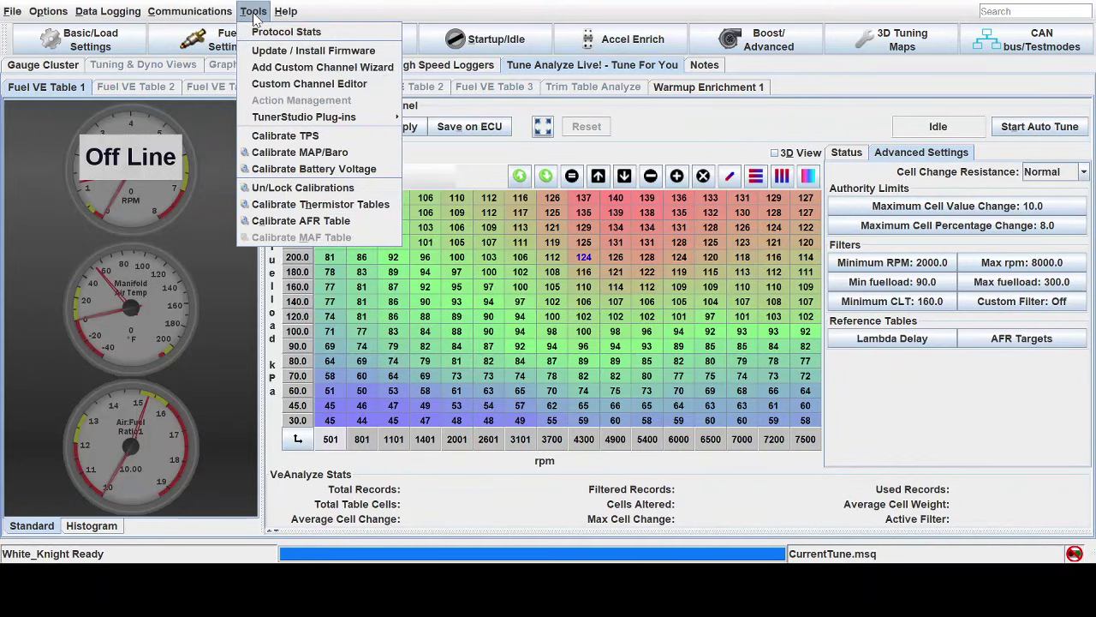
left_click(302, 221)
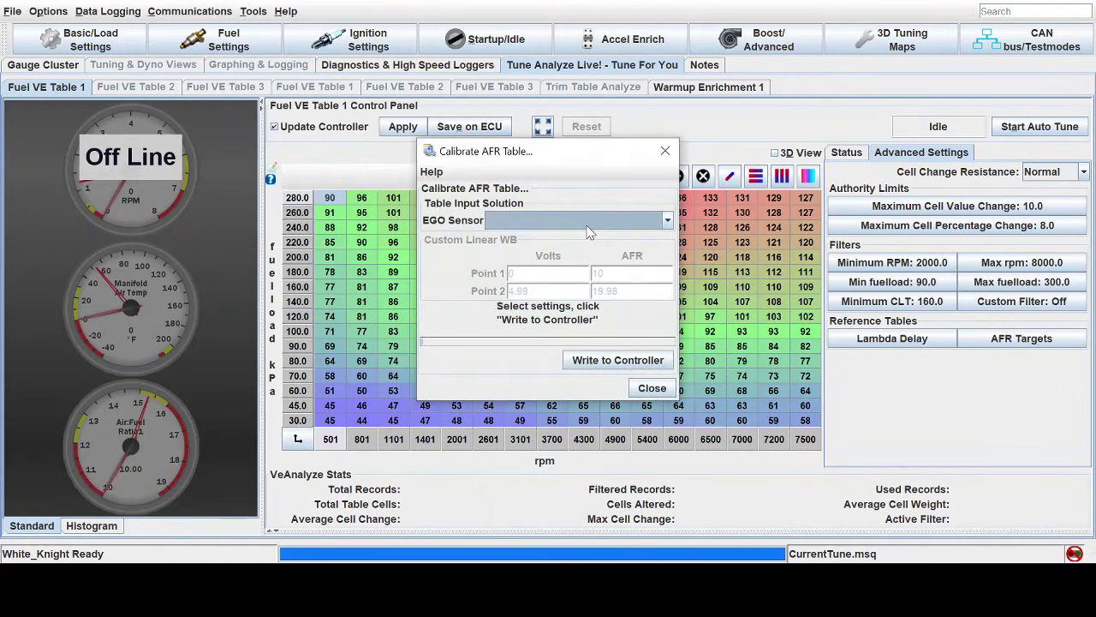
left_click(664, 223)
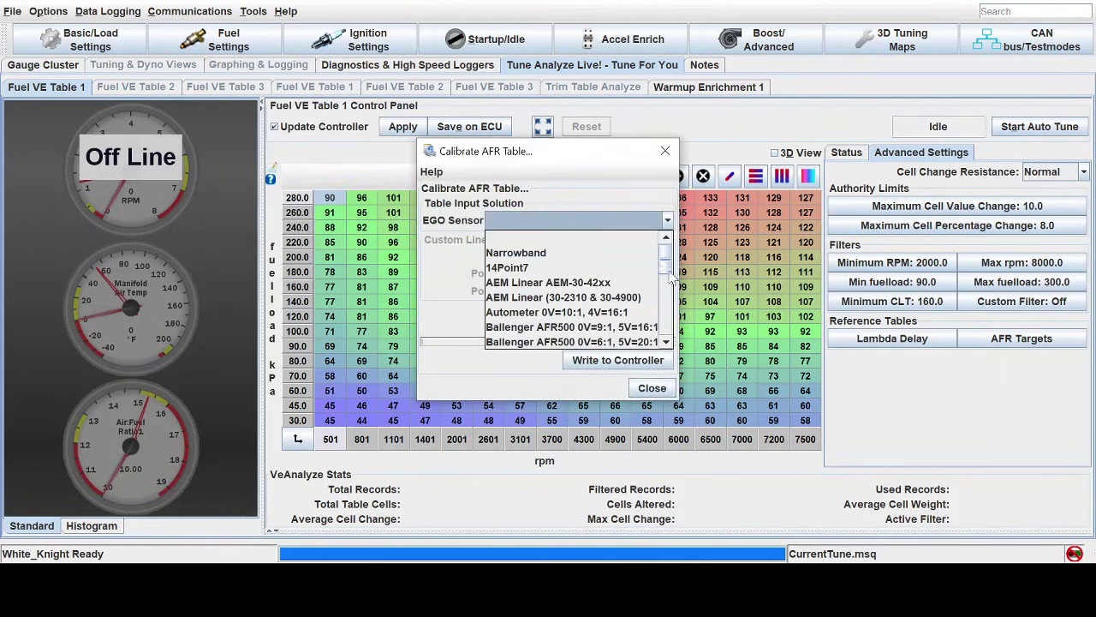
left_click_drag(668, 257, 675, 343)
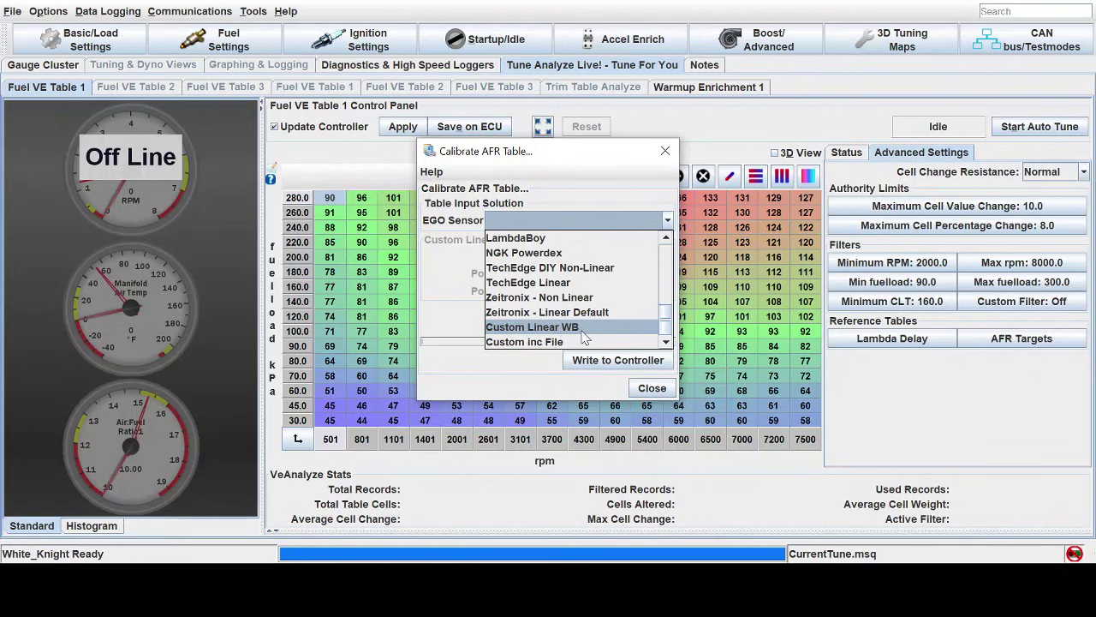
left_click(599, 221)
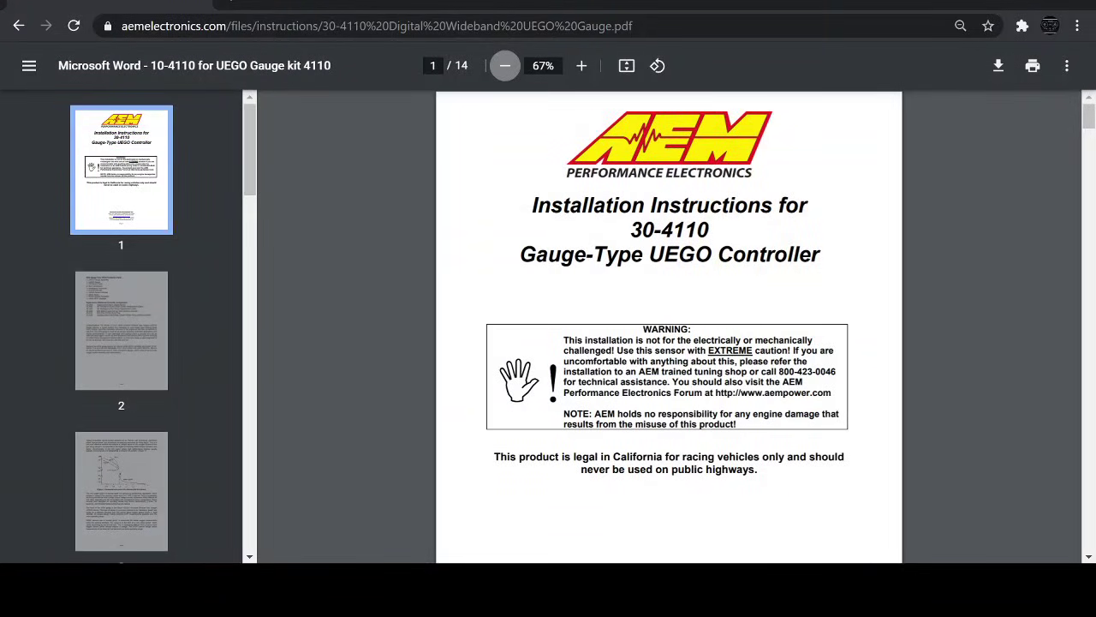
Scroll the UEGO manual to page 7's Table 2, briefly selecting the 0.00–2.34 V rows.
scroll(549, 229, "down", 20)
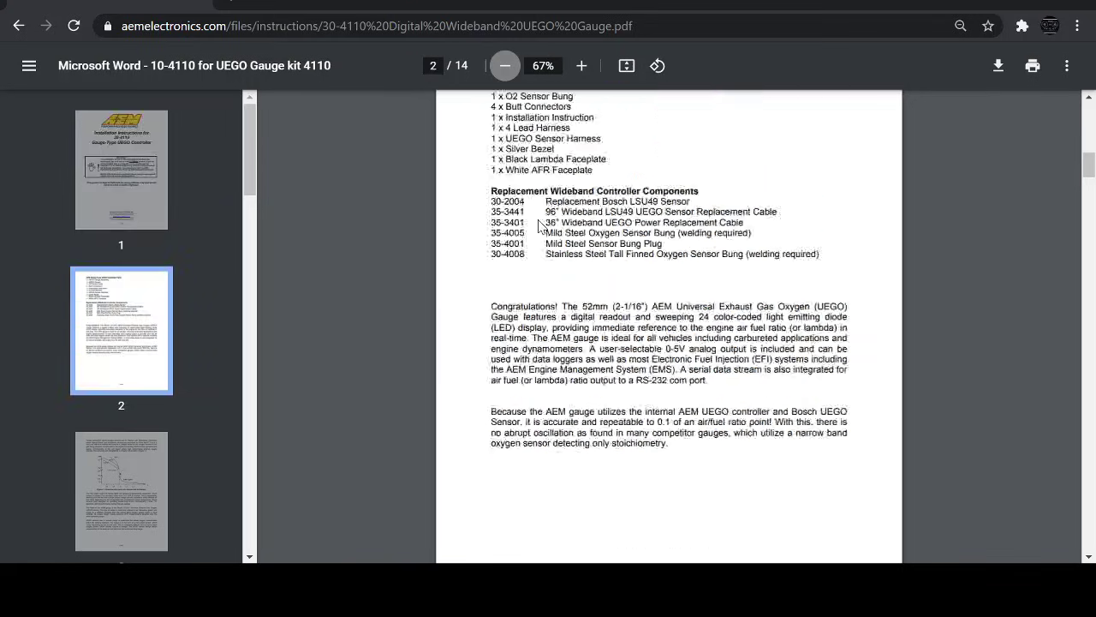
scroll(669, 326, "down", 17)
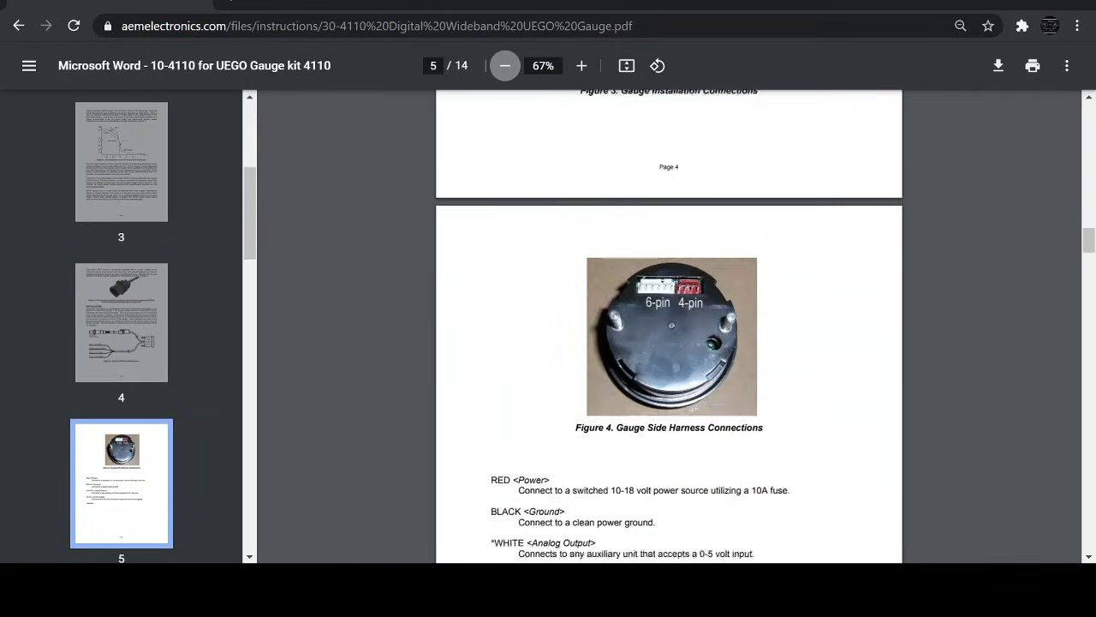
scroll(669, 326, "down", 2)
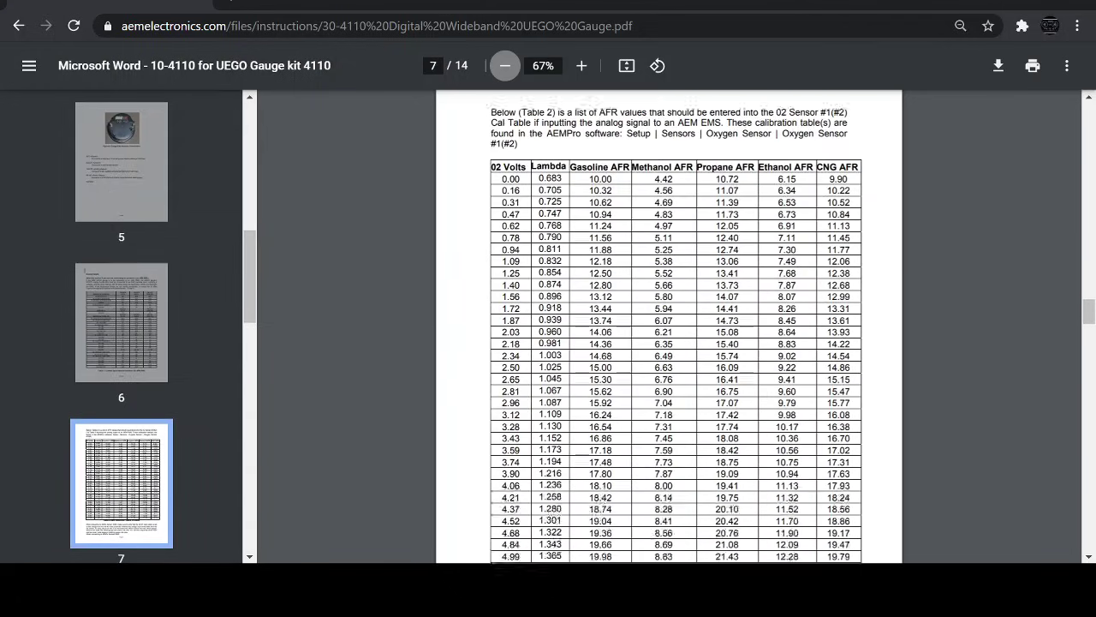
scroll(669, 326, "up", 1)
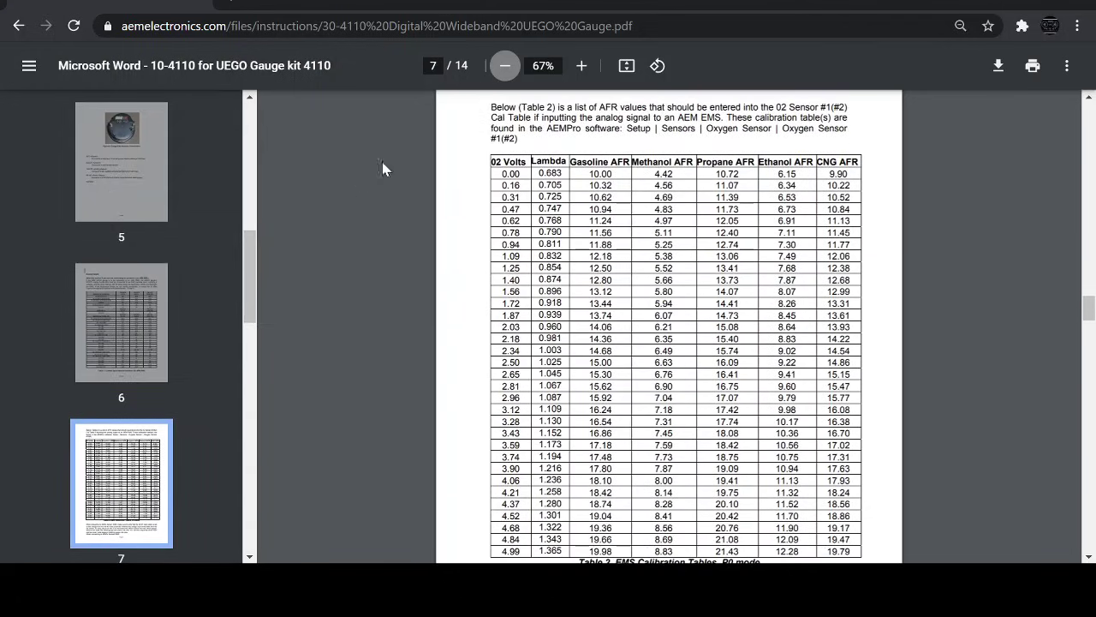
left_click_drag(500, 169, 520, 351)
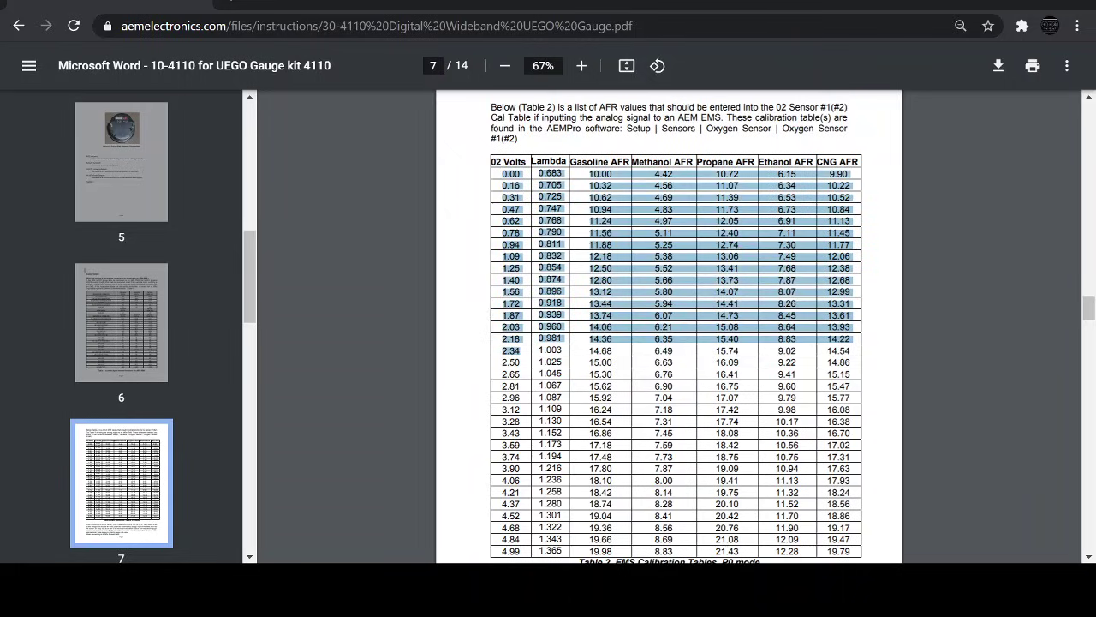
left_click(519, 351)
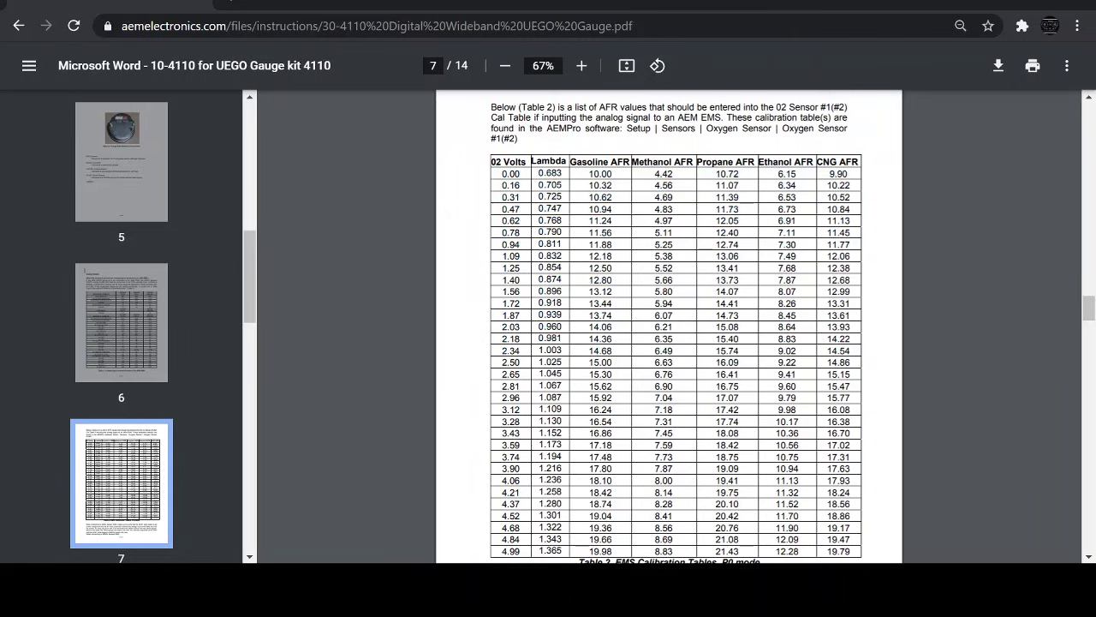
scroll(979, 244, "down", 1)
scroll(979, 243, "up", 1)
scroll(511, 312, "down", 3)
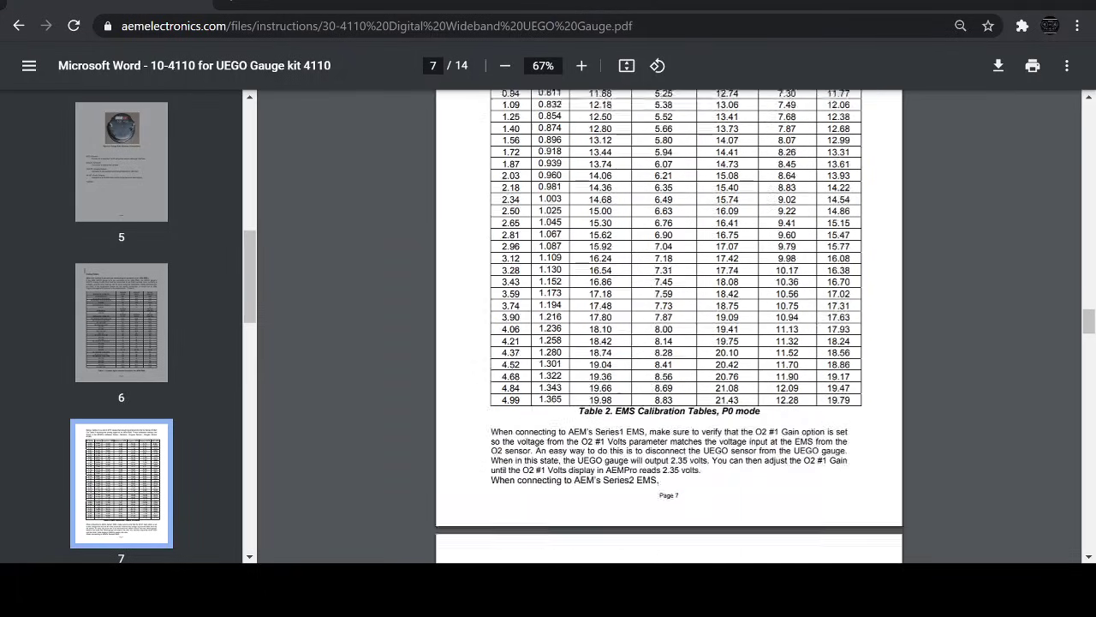
scroll(612, 183, "up", 4)
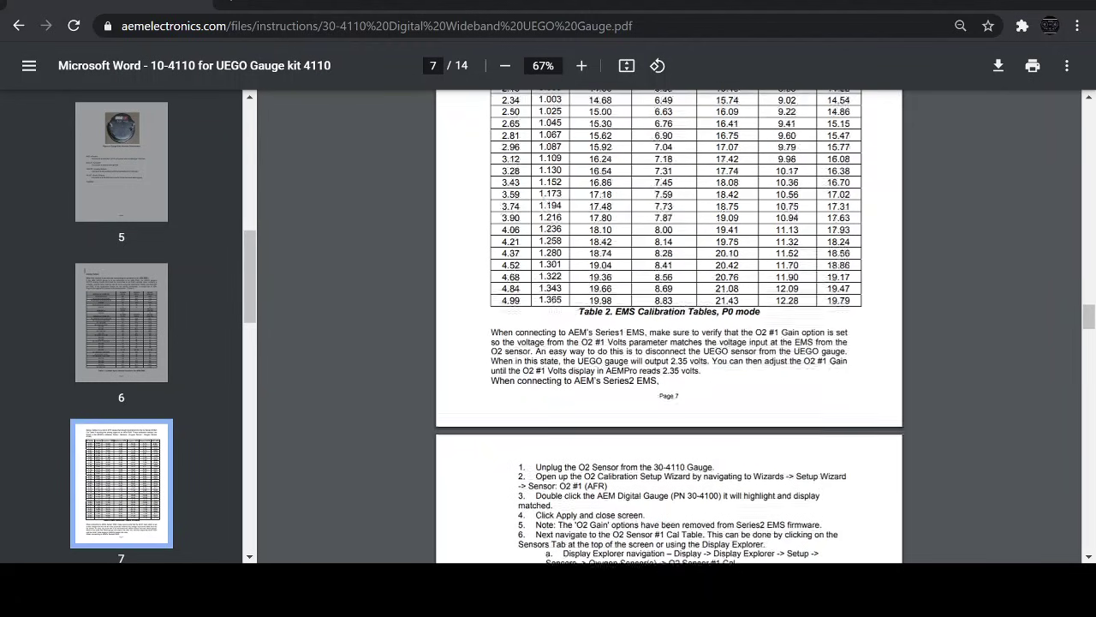
scroll(669, 326, "down", 2)
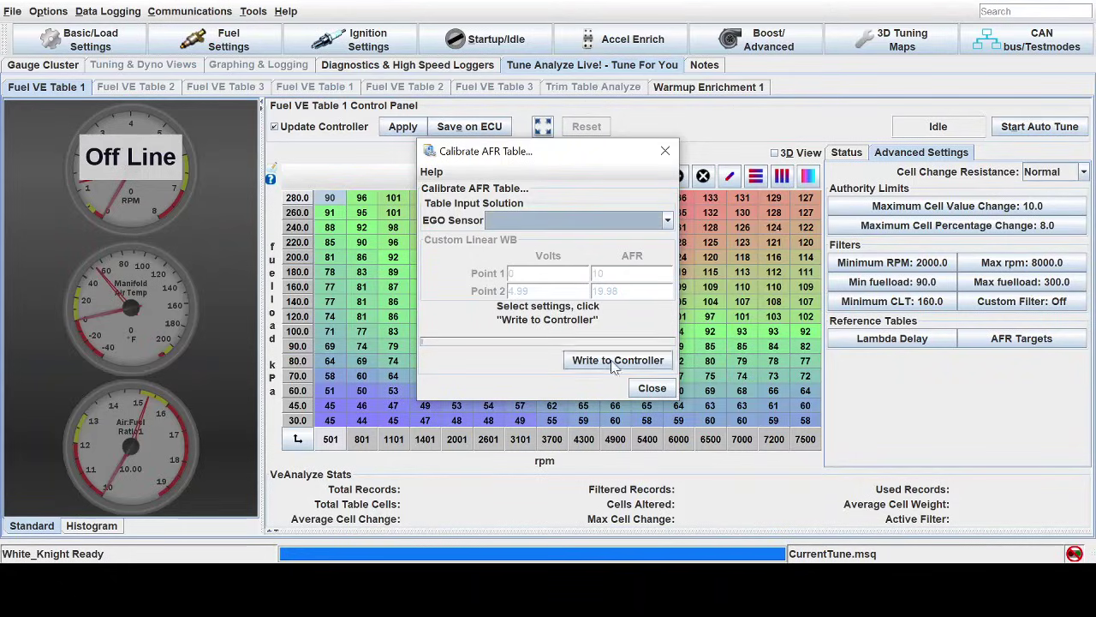
Close the Calibrate AFR Table dialog and switch to the main gauge dashboard.
left_click(665, 150)
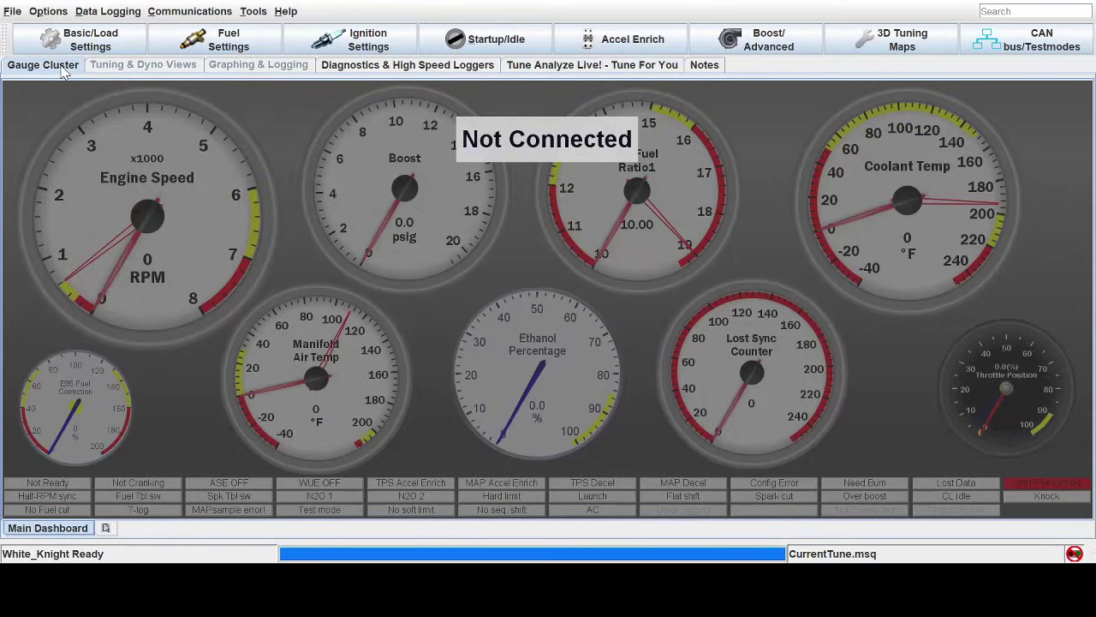
left_click(63, 69)
Switch to the UEGO manual, page through it to the page 10 mounting-orientation note, then minimize Chrome.
mouse_move(528, 600)
key("alt+Tab")
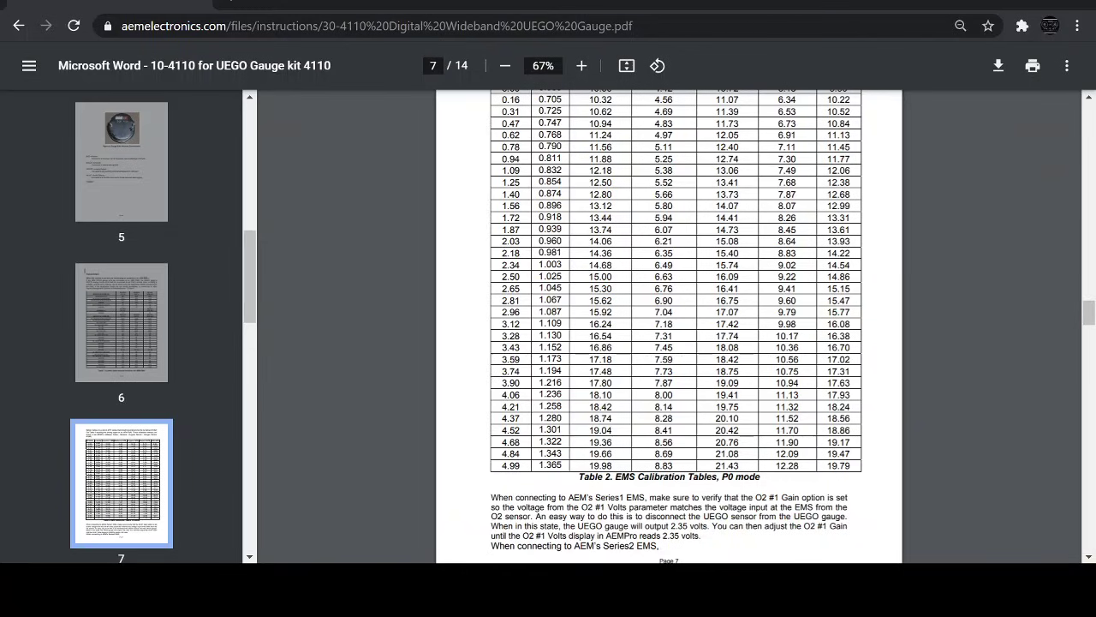
scroll(668, 325, "up", 20)
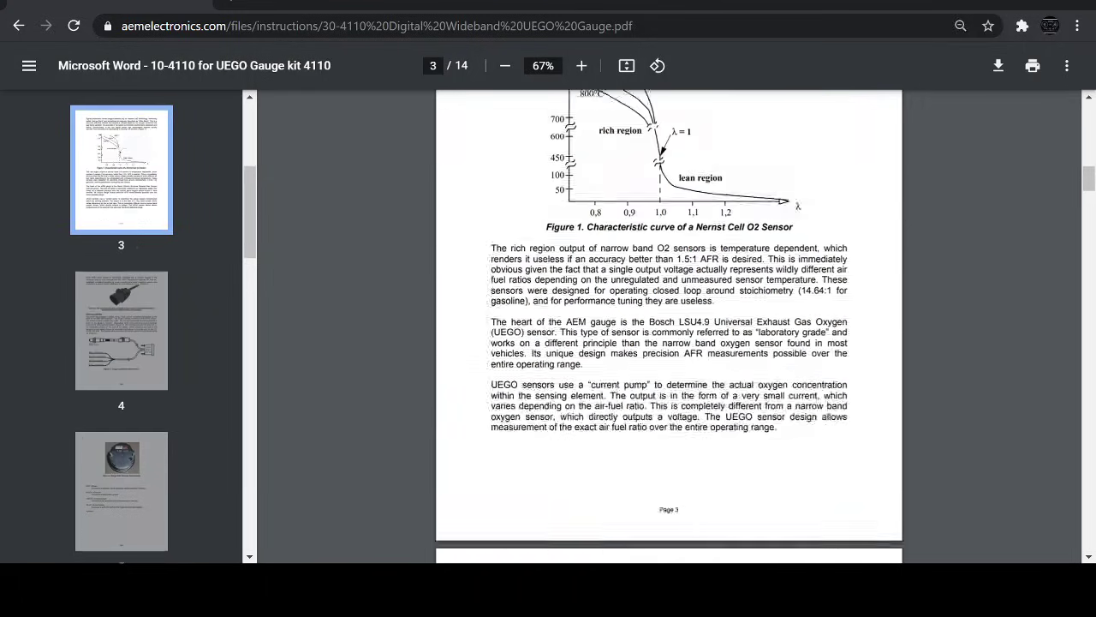
scroll(668, 325, "up", 20)
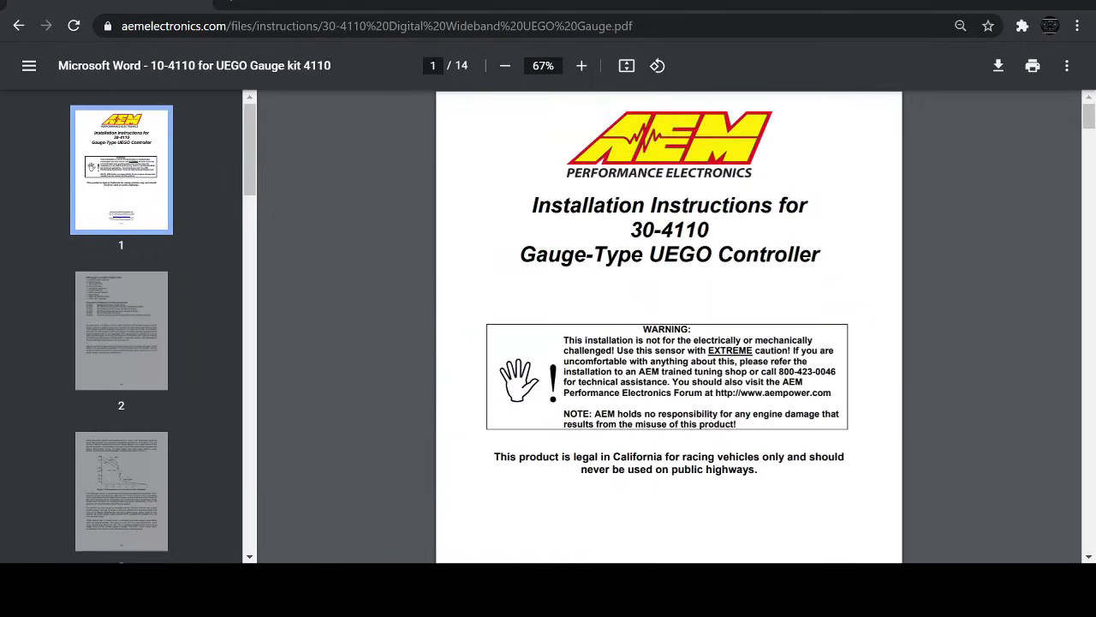
scroll(484, 346, "down", 20)
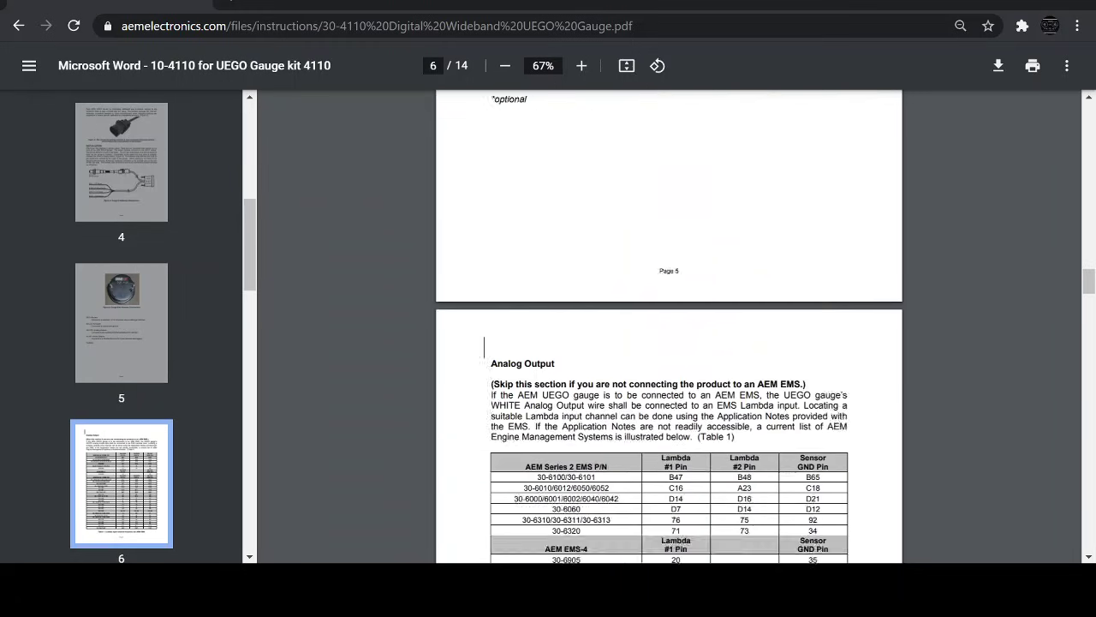
scroll(484, 346, "down", 20)
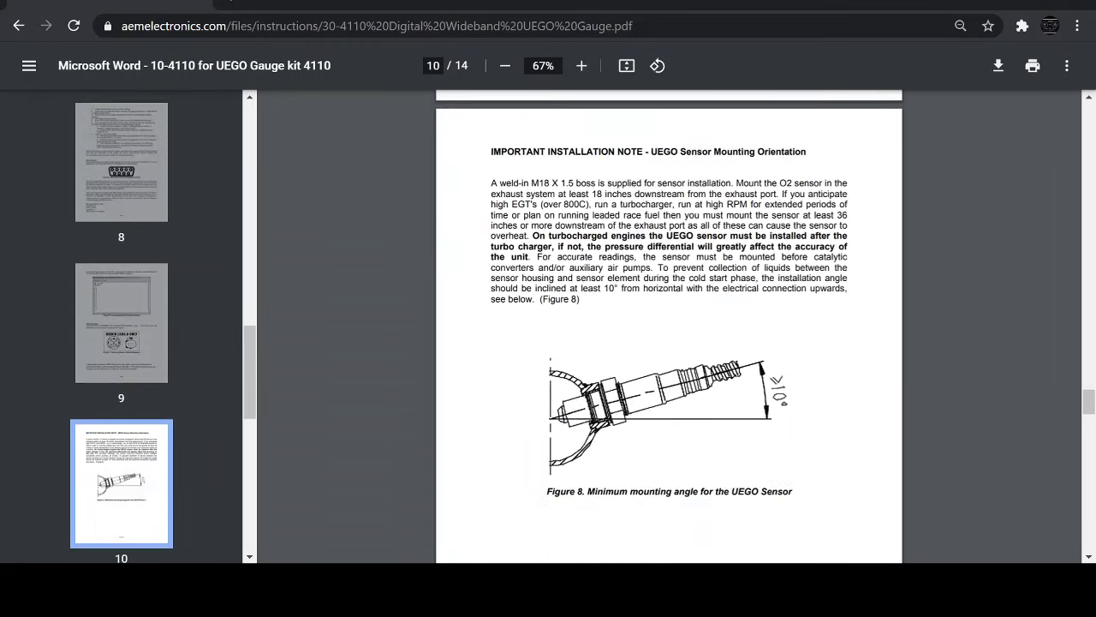
scroll(718, 468, "down", 5)
scroll(718, 468, "up", 7)
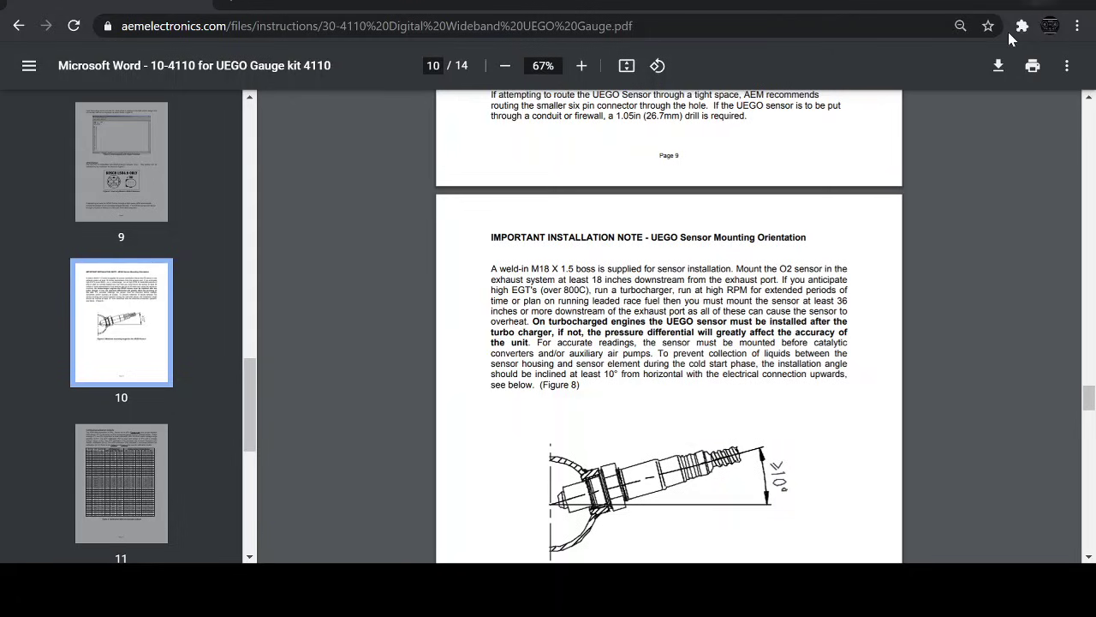
left_click(998, 2)
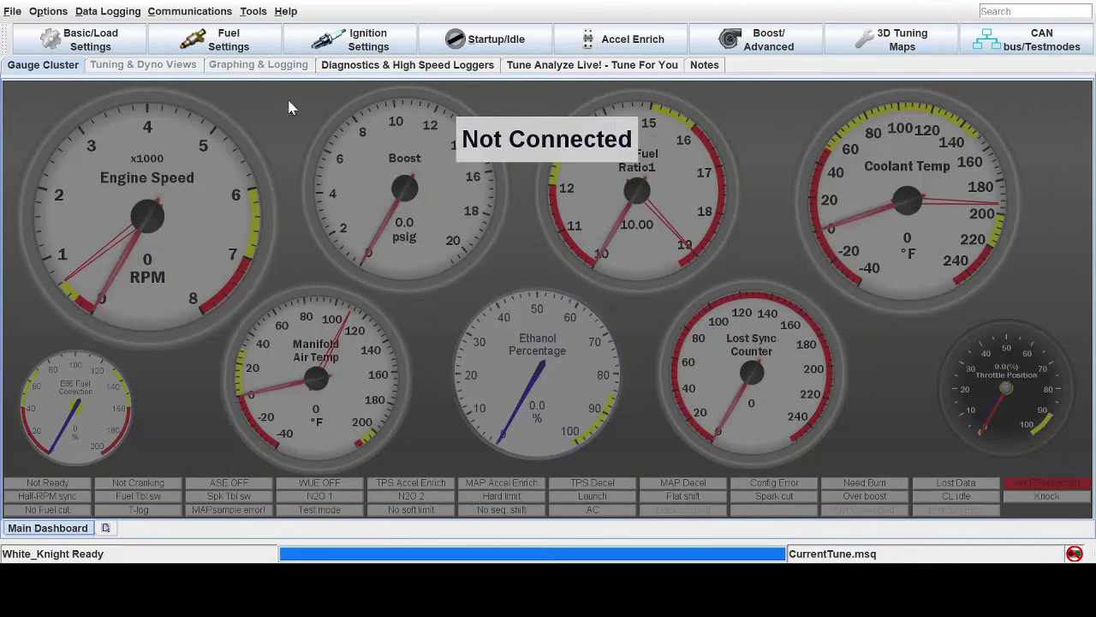
Browse the fuel and acceleration menus, then open Tune Analyze Live! and check Status before Advanced Settings.
left_click(243, 47)
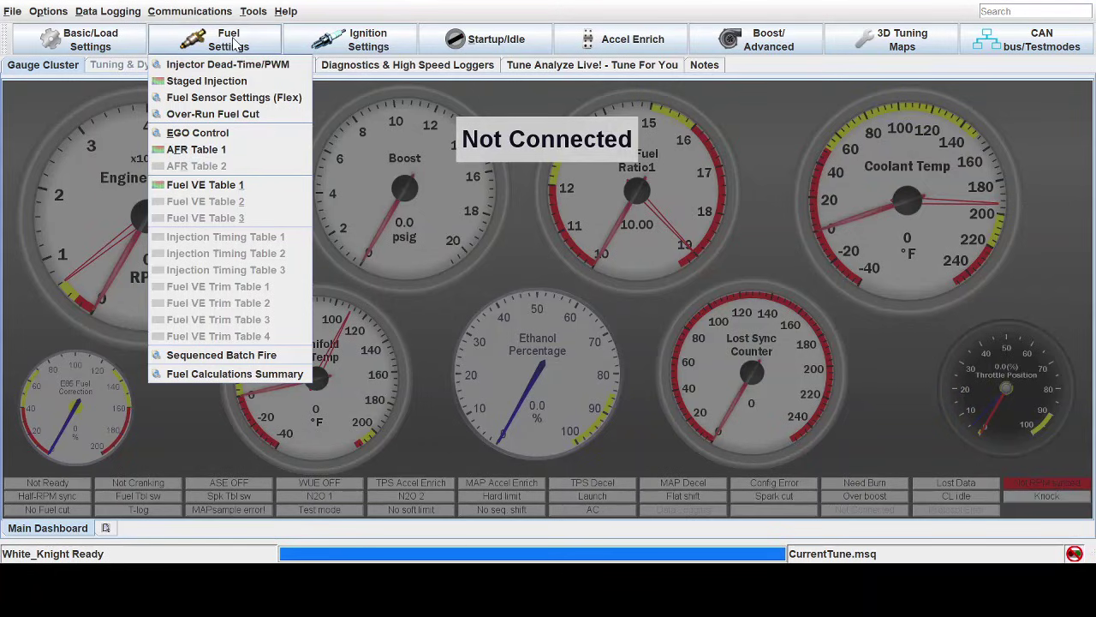
left_click(621, 43)
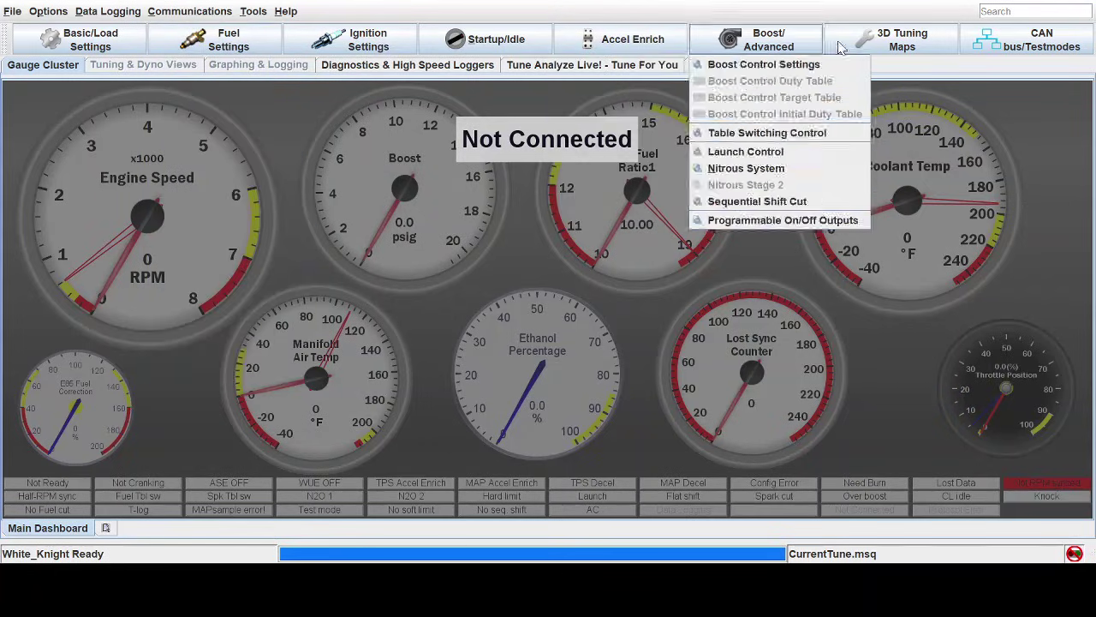
left_click(775, 76)
left_click(564, 66)
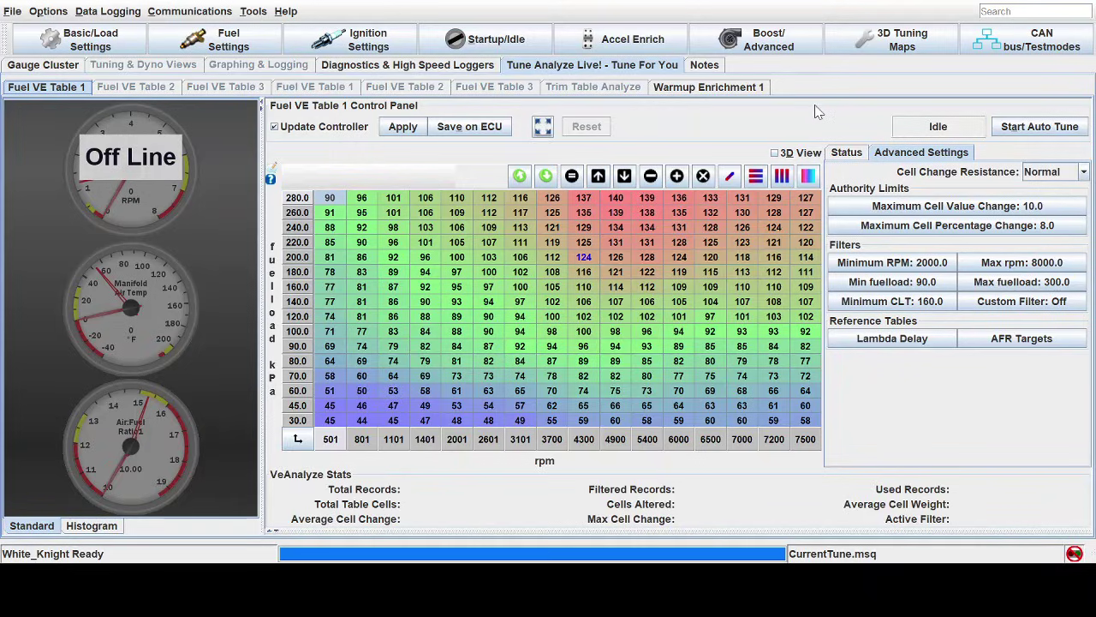
left_click(842, 158)
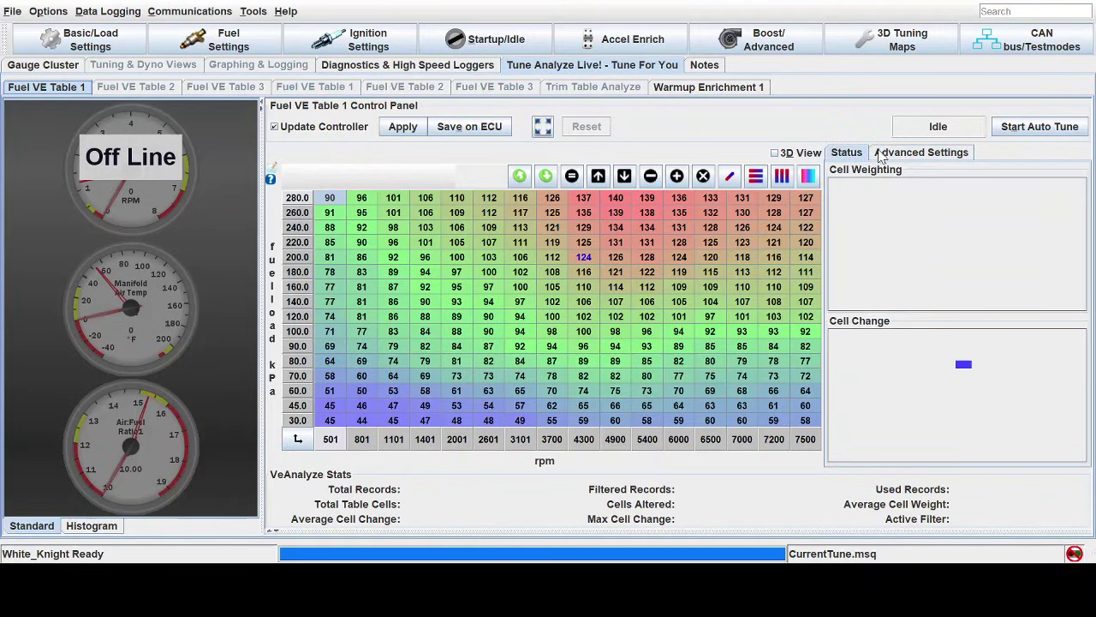
left_click(912, 152)
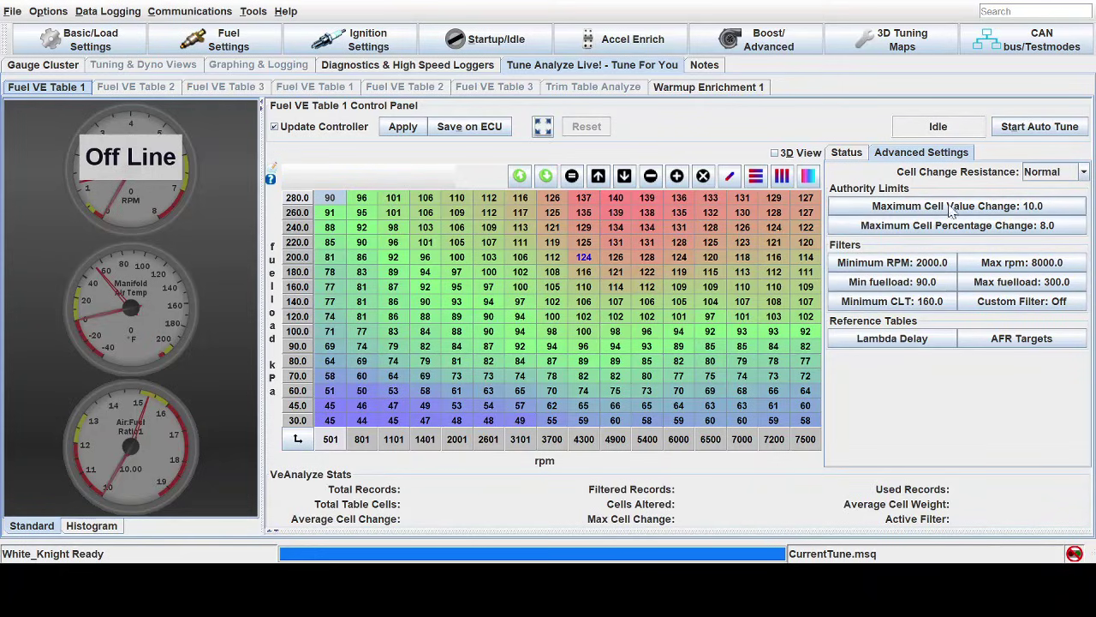
left_click(1032, 213)
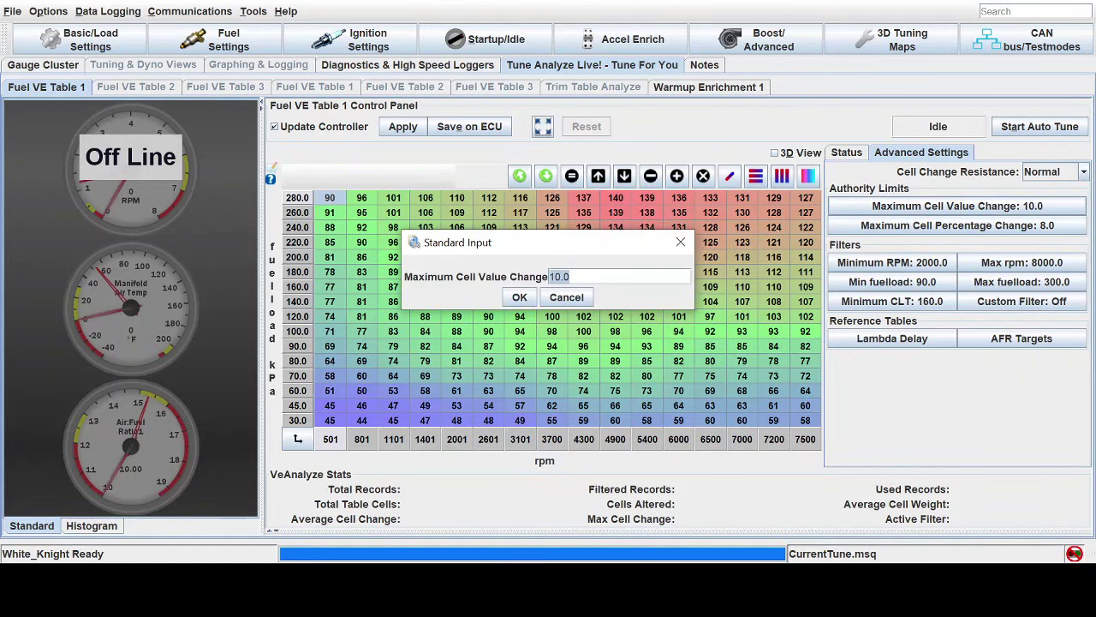
left_click(681, 244)
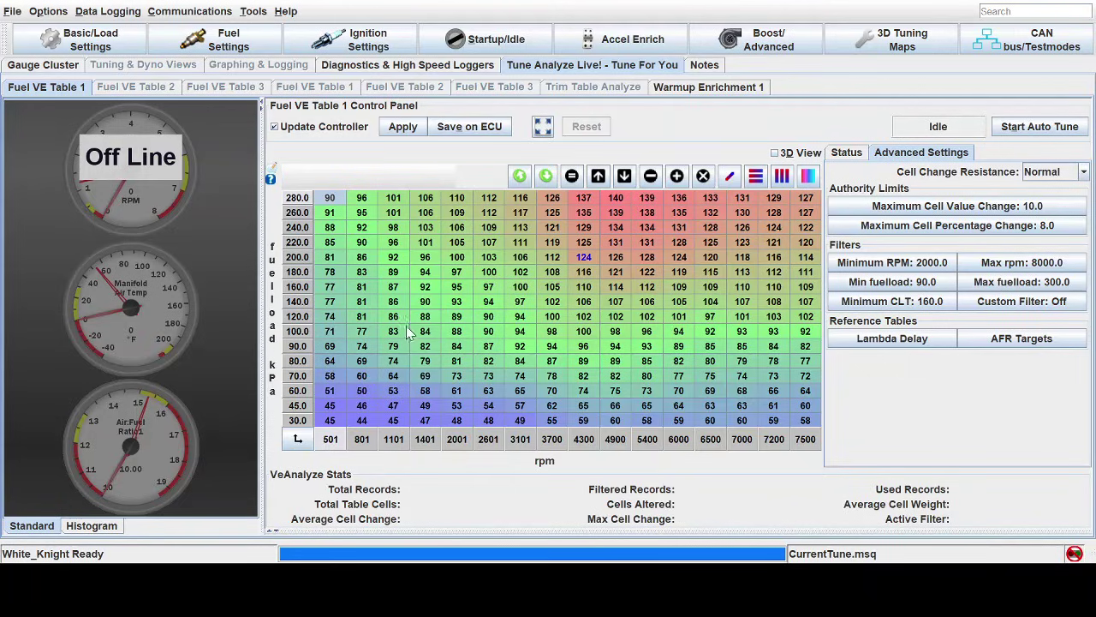
left_click(492, 334)
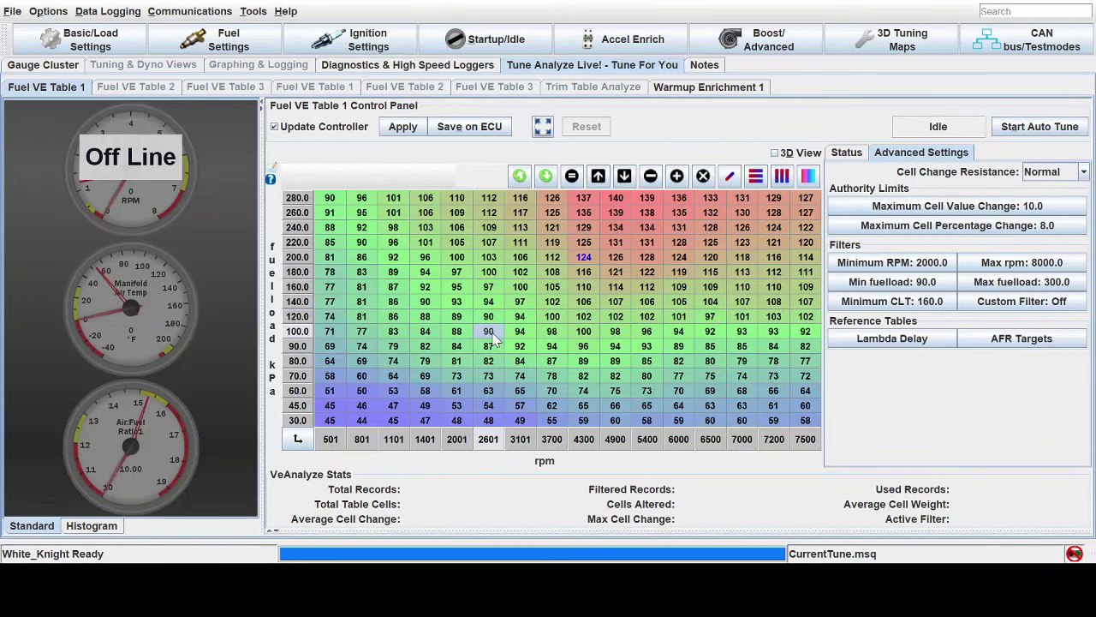
mouse_move(493, 339)
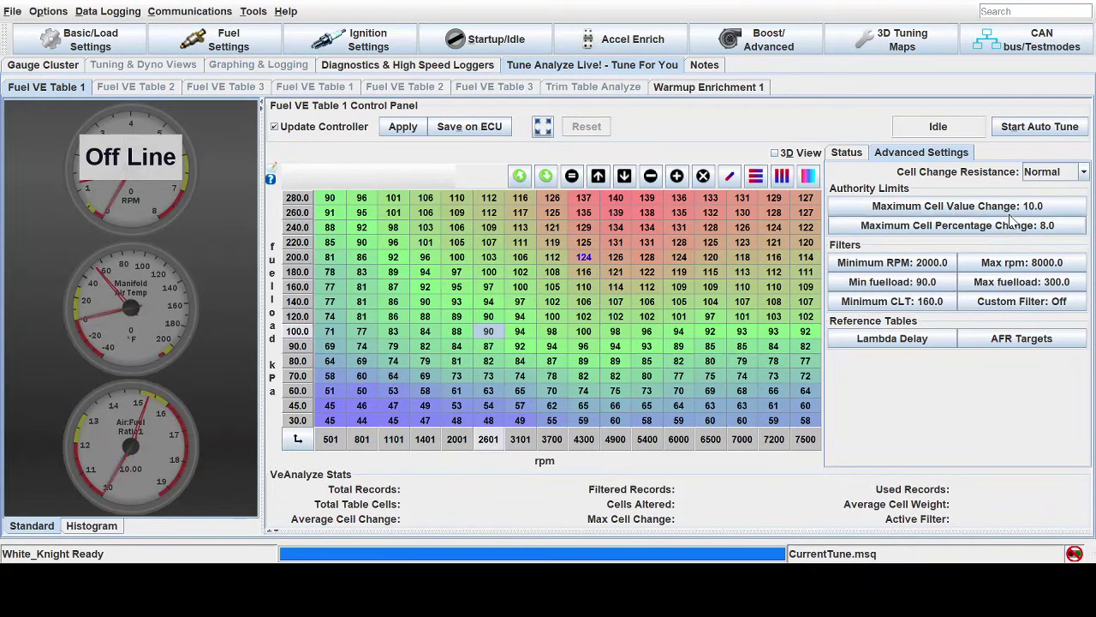
Review the Maximum Cell Percentage Change limit, leaving it at 8.0, then open Maximum Cell Value Change (10.0).
left_click(1062, 211)
left_click(680, 242)
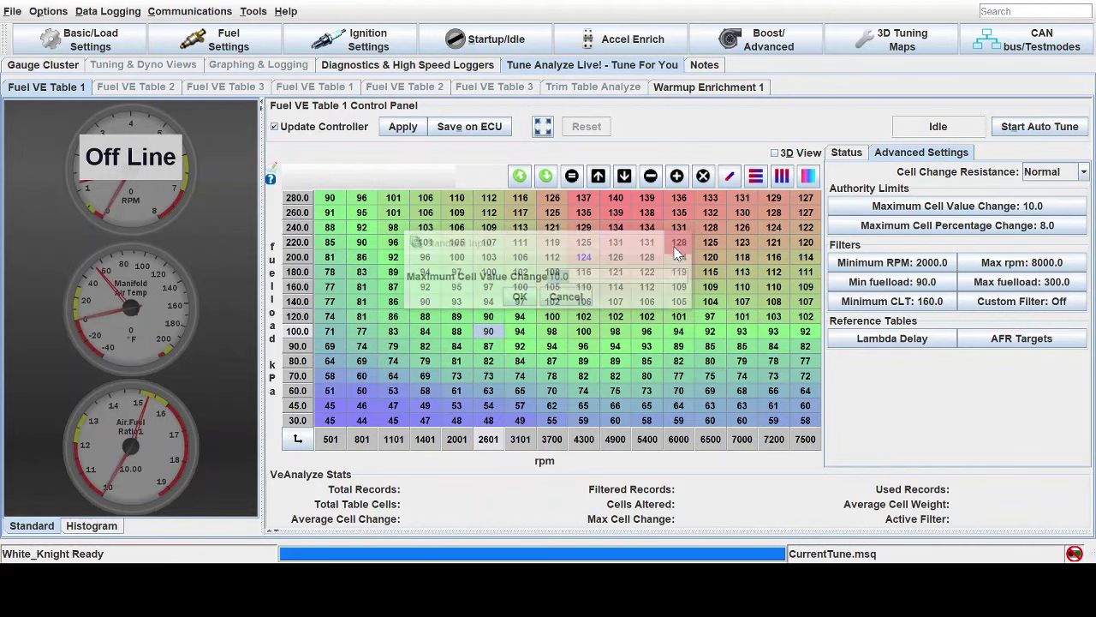
left_click(898, 228)
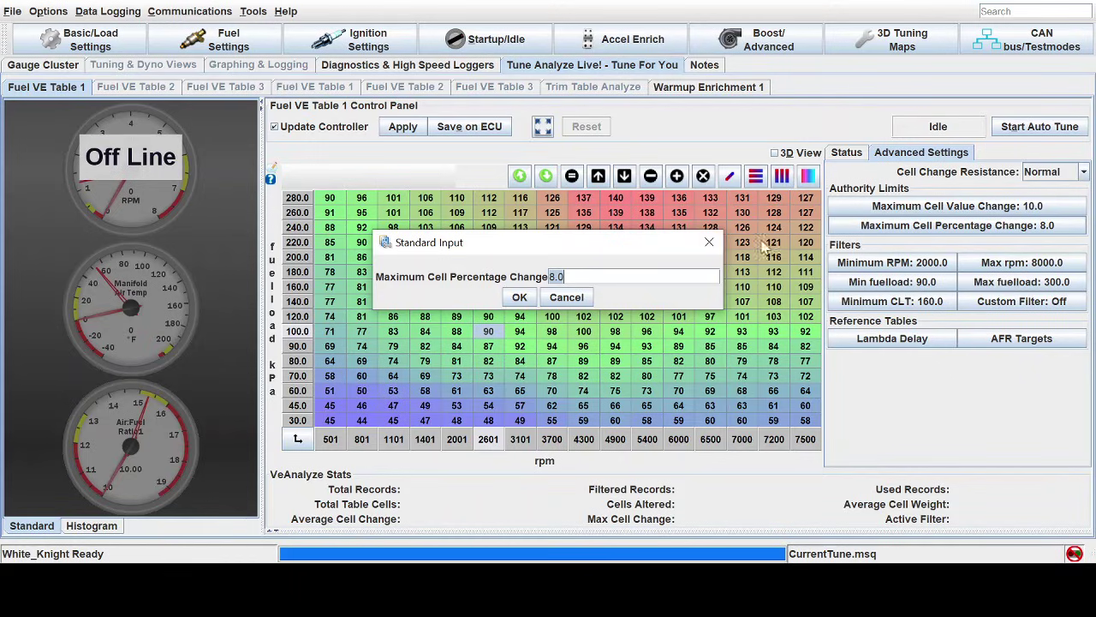
left_click(716, 244)
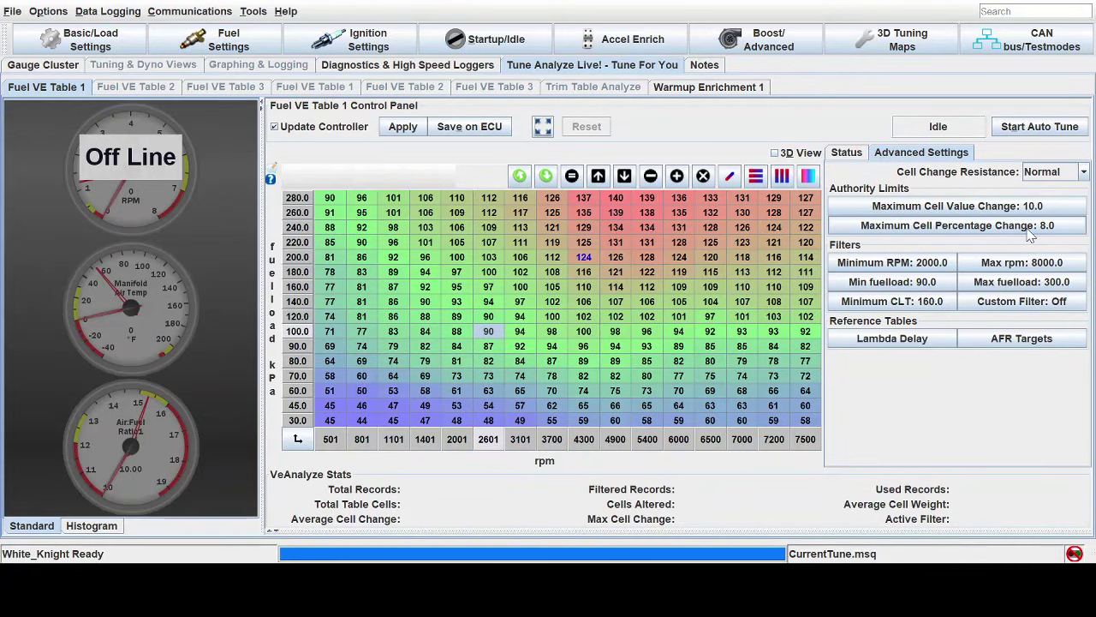
left_click(1029, 232)
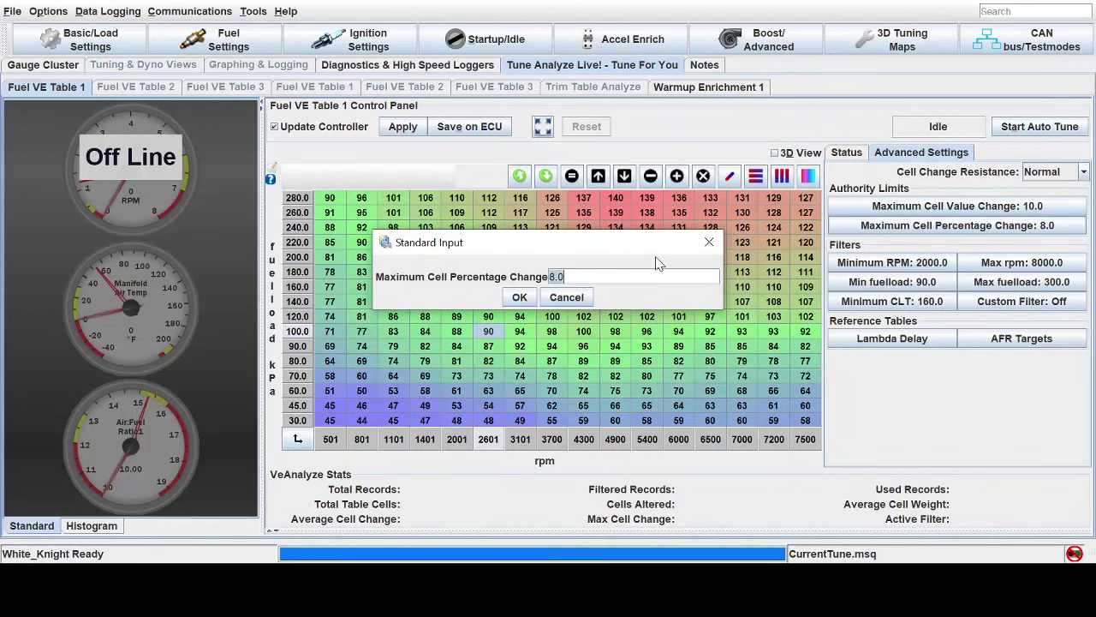
left_click(709, 242)
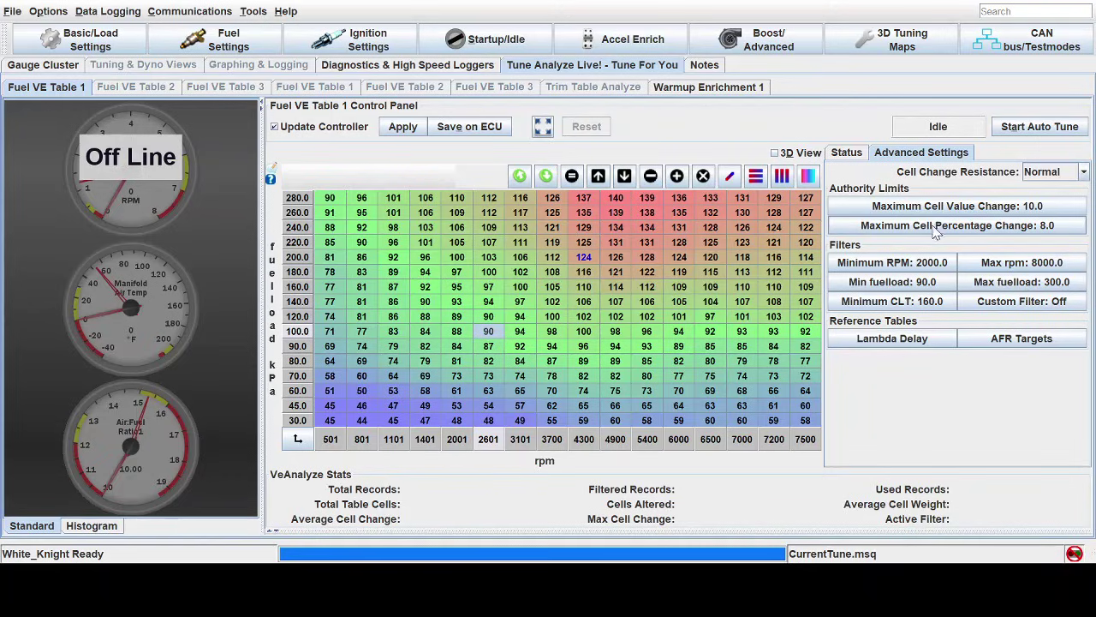
left_click(1056, 232)
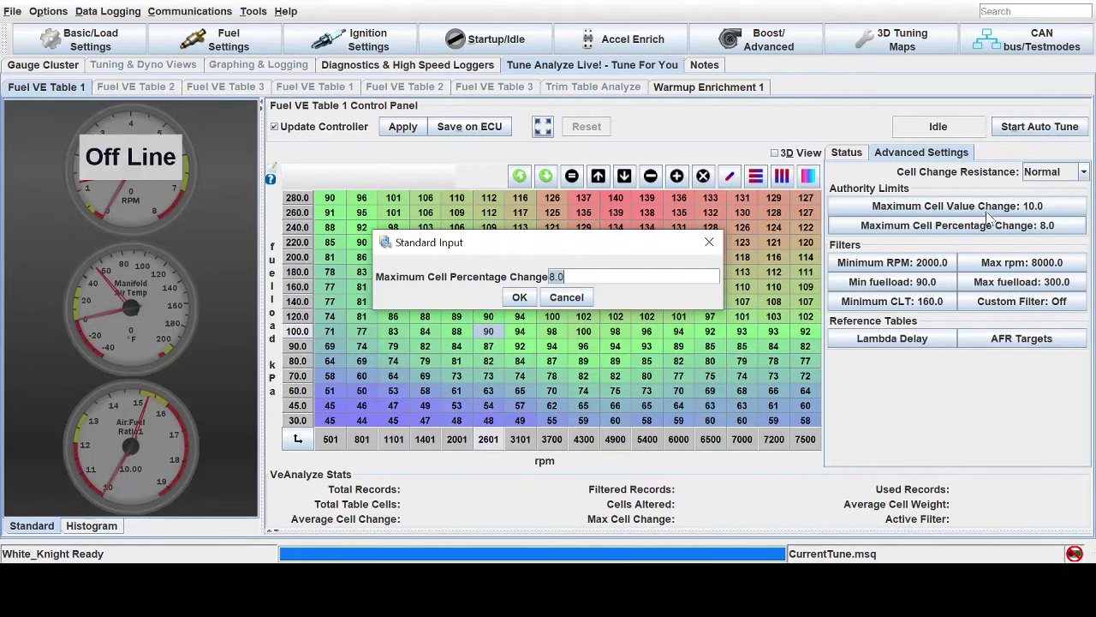
left_click(710, 243)
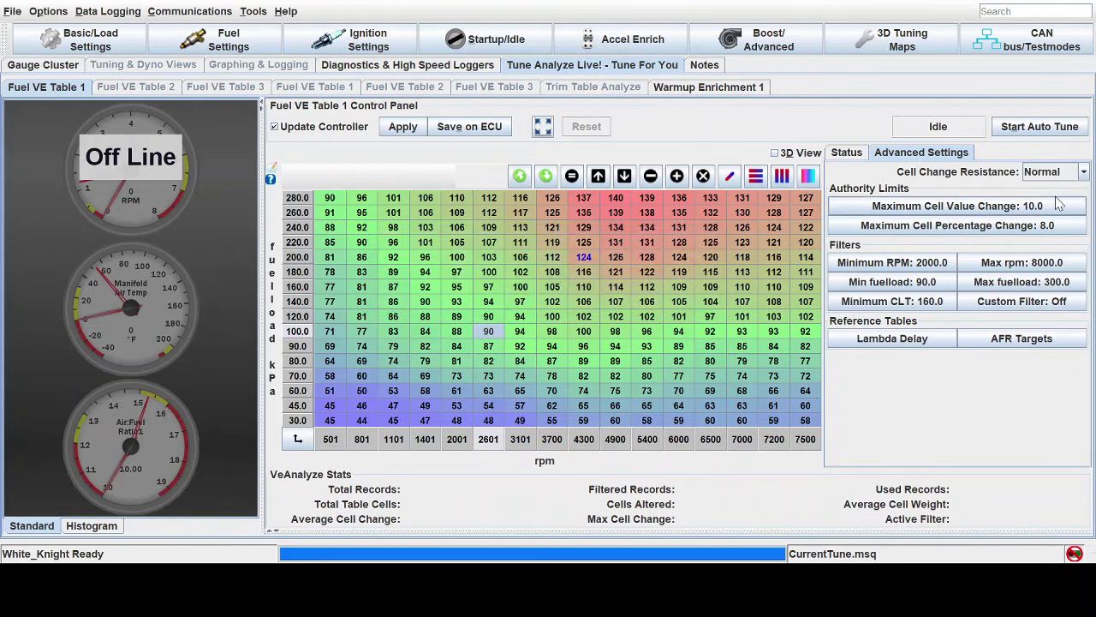
left_click(1060, 206)
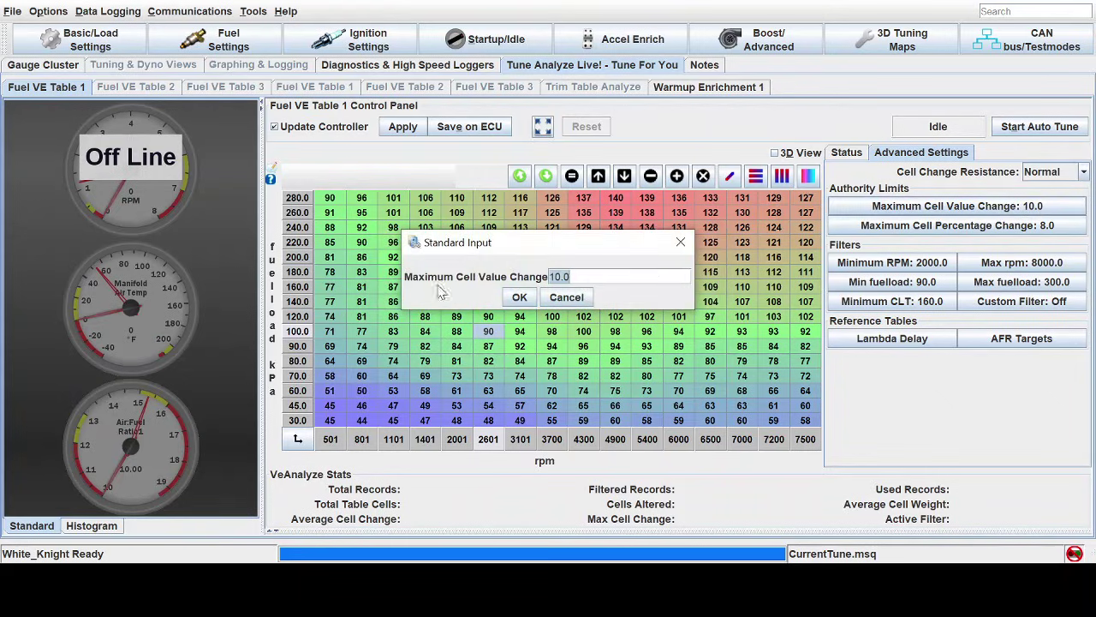
Set the auto-tune limits to 5.0 maximum cell value change and 4.0 maximum percentage change.
left_click(681, 244)
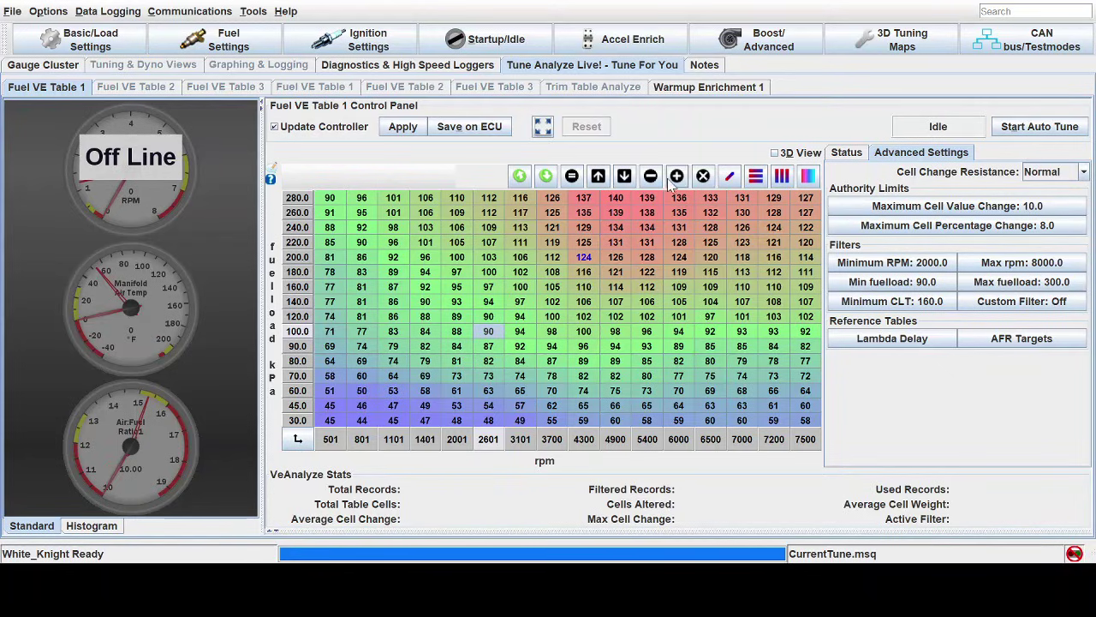
left_click(1006, 228)
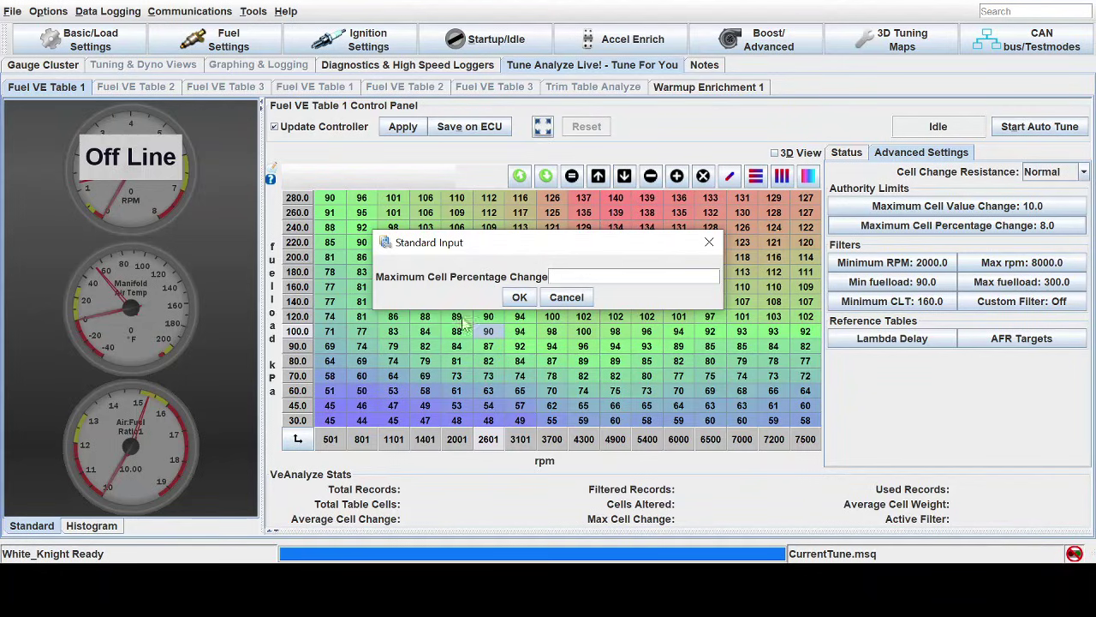
left_click(709, 243)
left_click(996, 210)
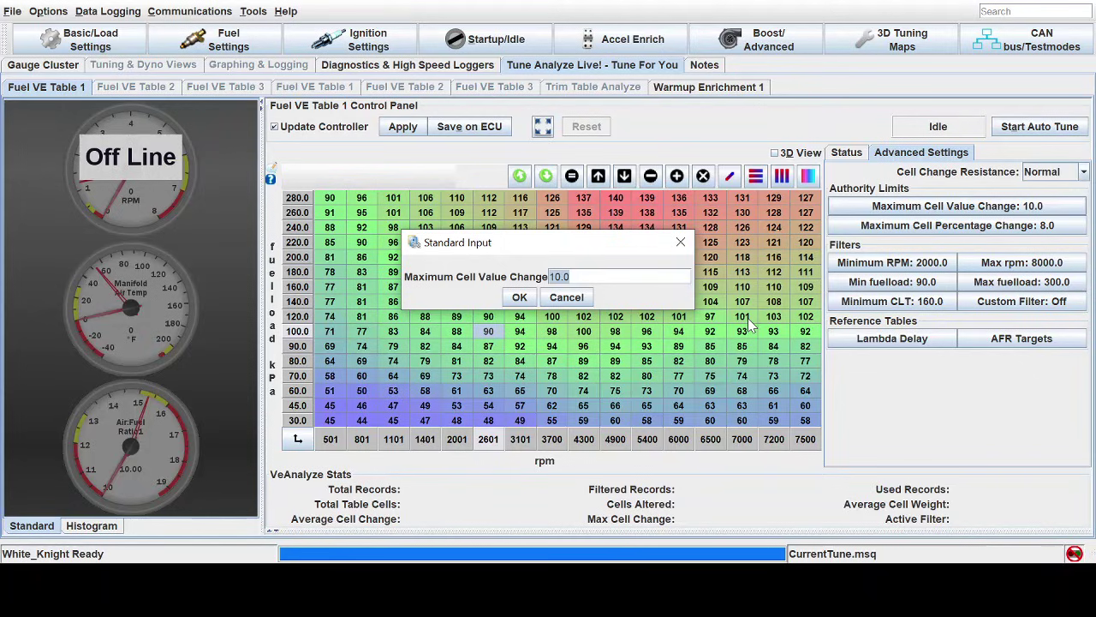
type("5")
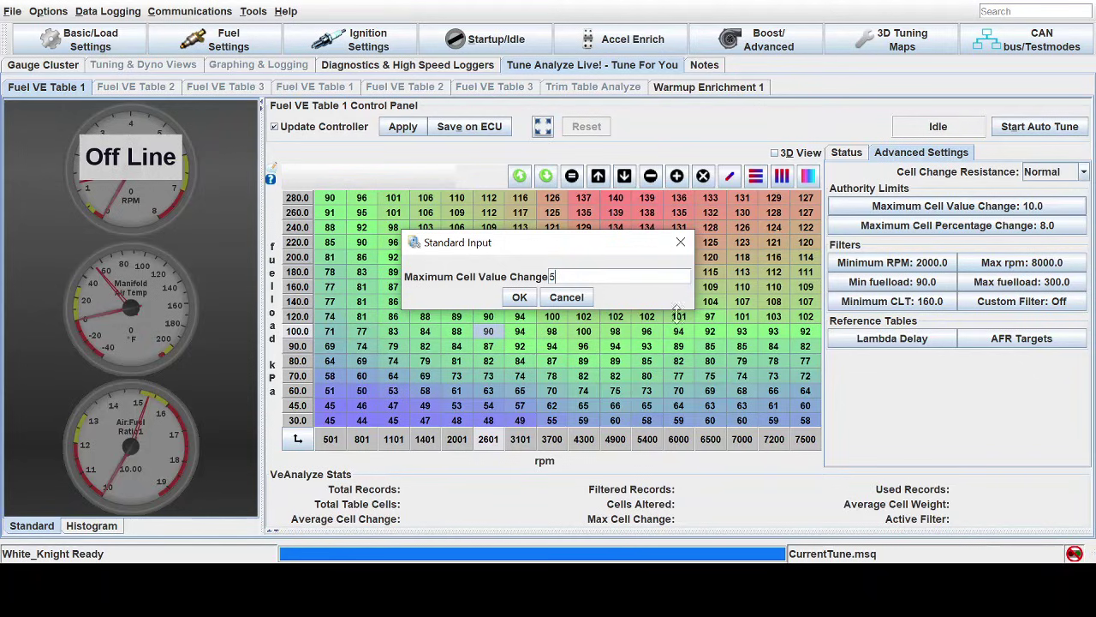
left_click(519, 298)
left_click(982, 227)
type("4")
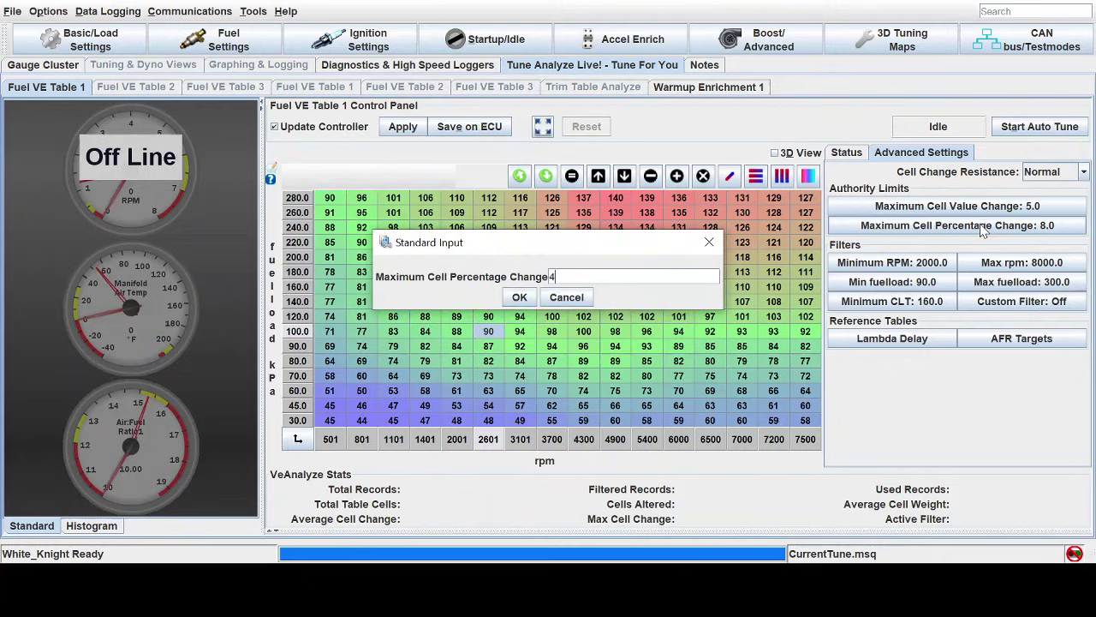
key("Return")
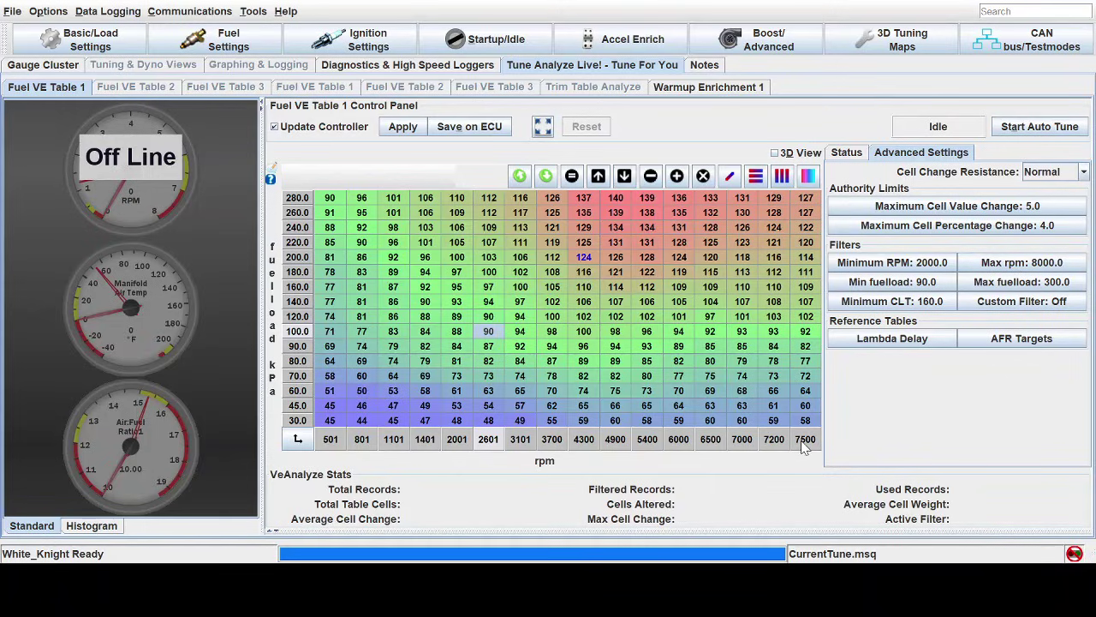
Lower the Max rpm auto-tune filter to 7500.
left_click(1022, 262)
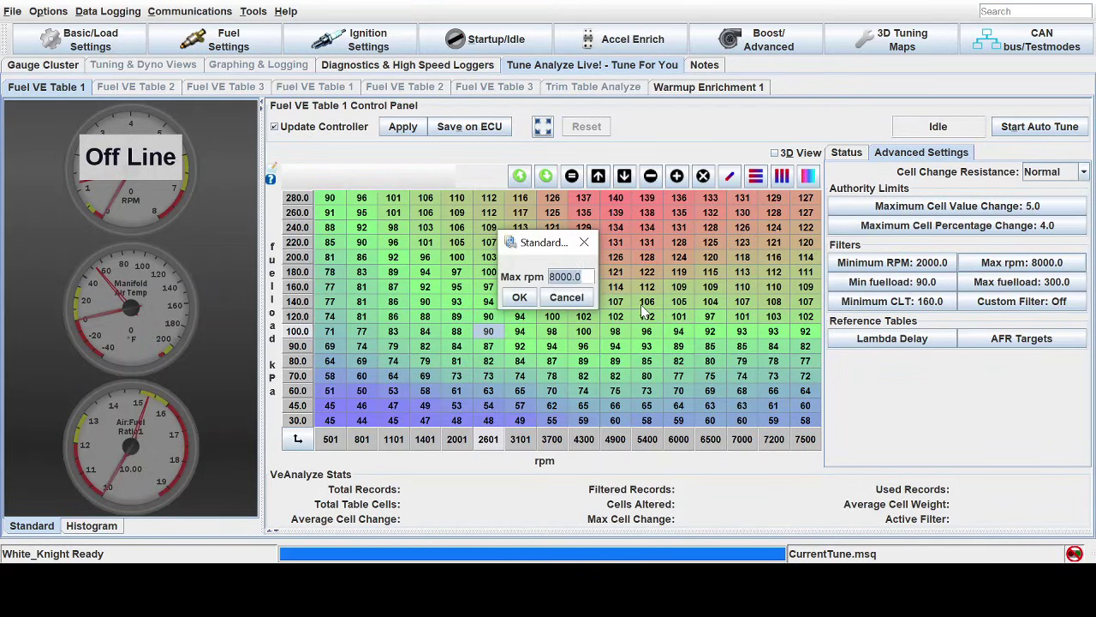
type("7500")
key("Return")
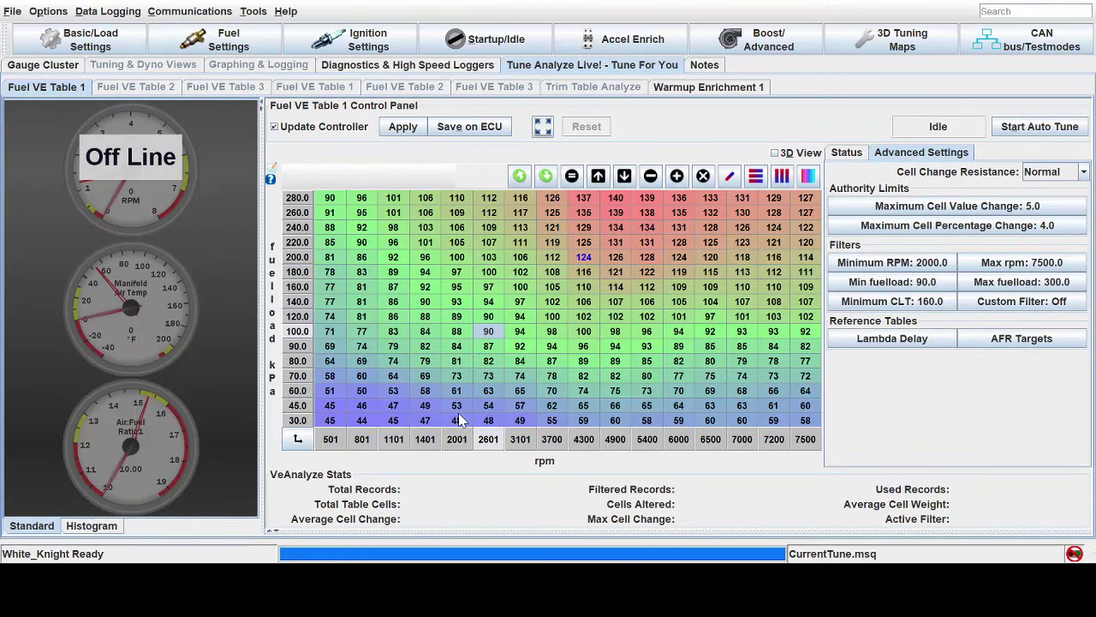
mouse_move(460, 420)
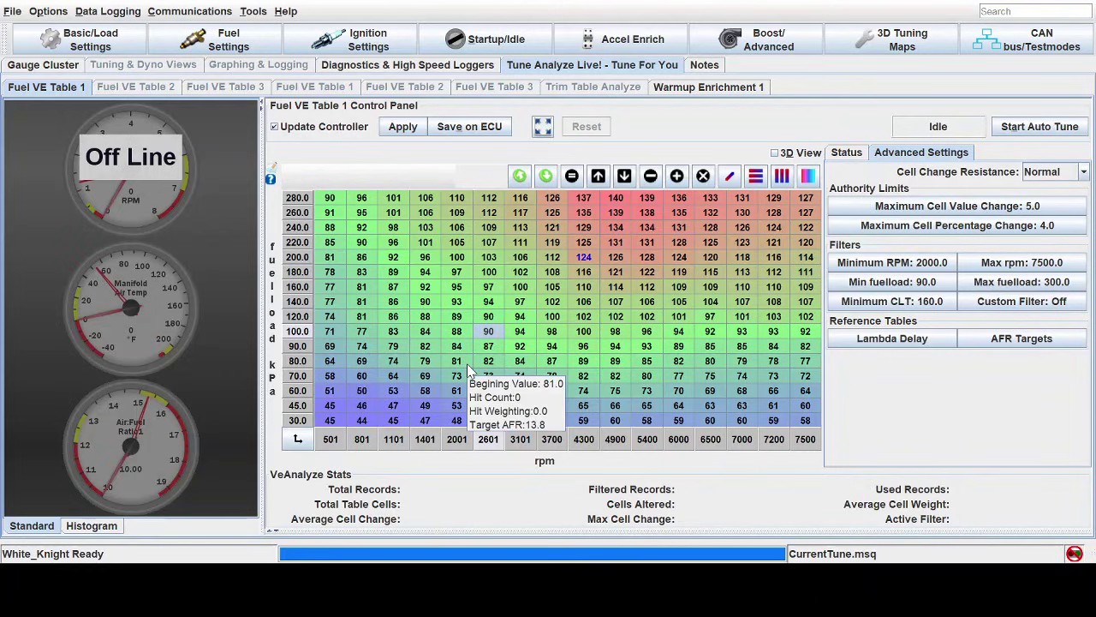
mouse_move(489, 390)
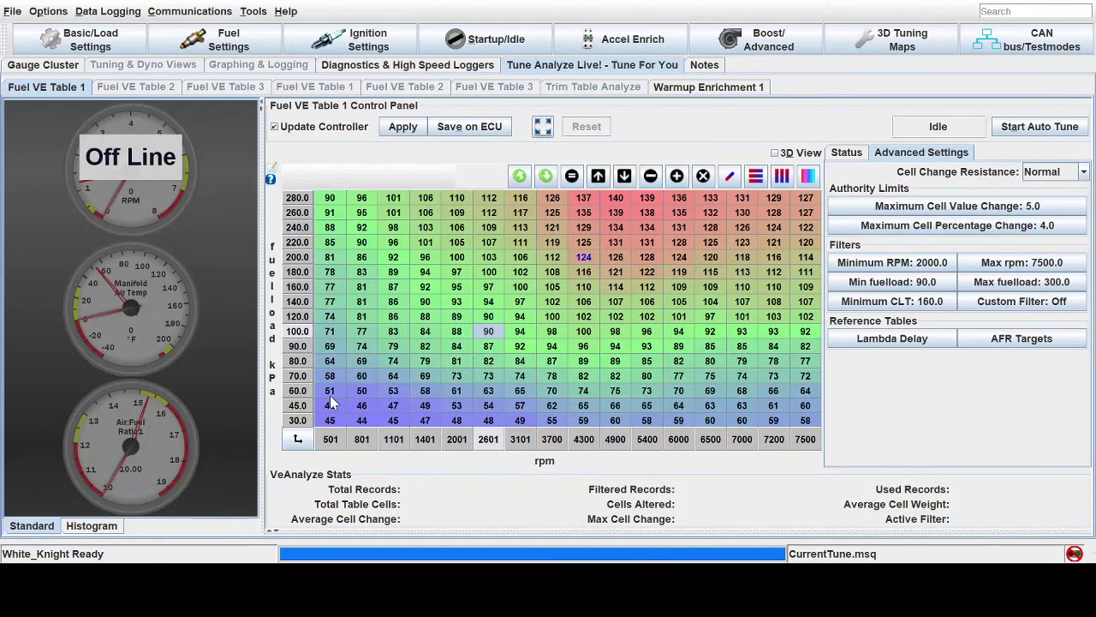
Check the Minimum RPM filter unchanged and drag-select all VE cells from 2001 to 7500 rpm.
left_click_drag(332, 412, 407, 422)
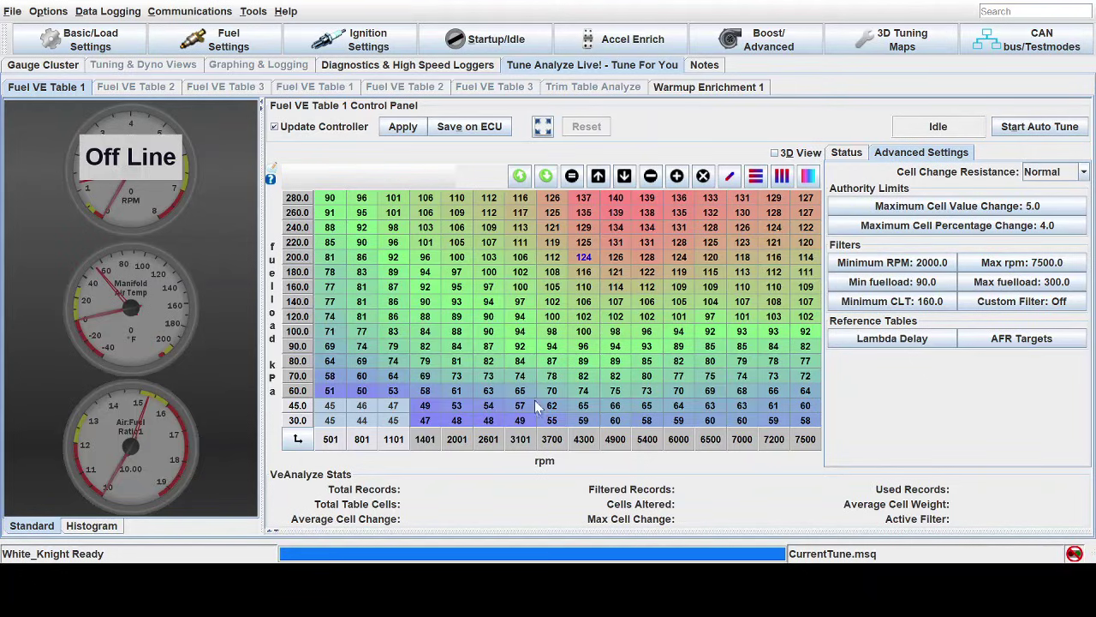
left_click(889, 267)
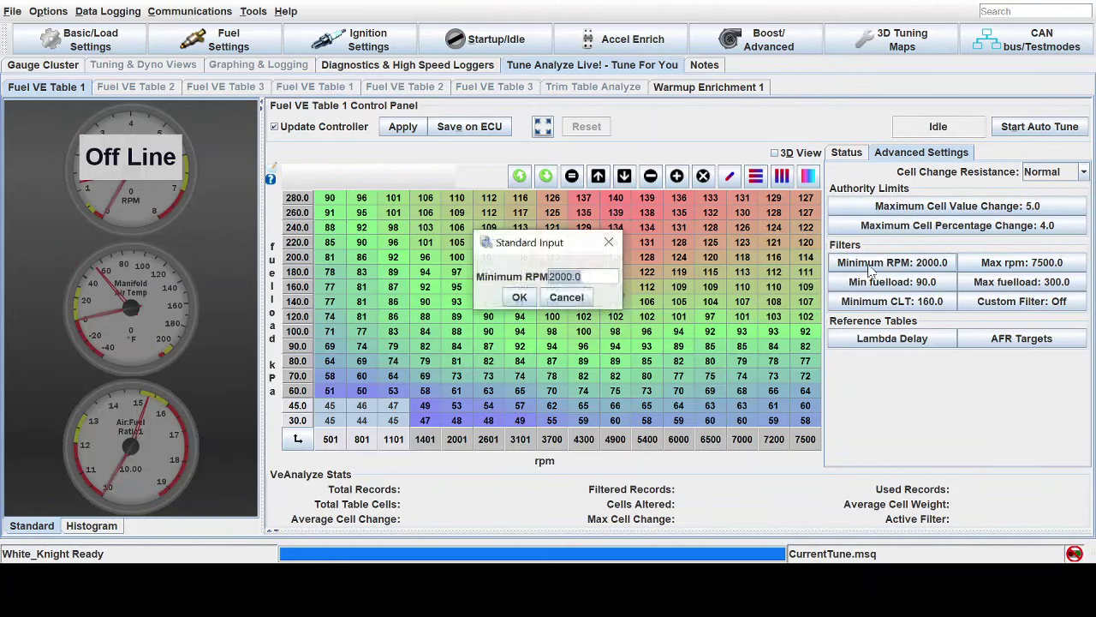
left_click(609, 246)
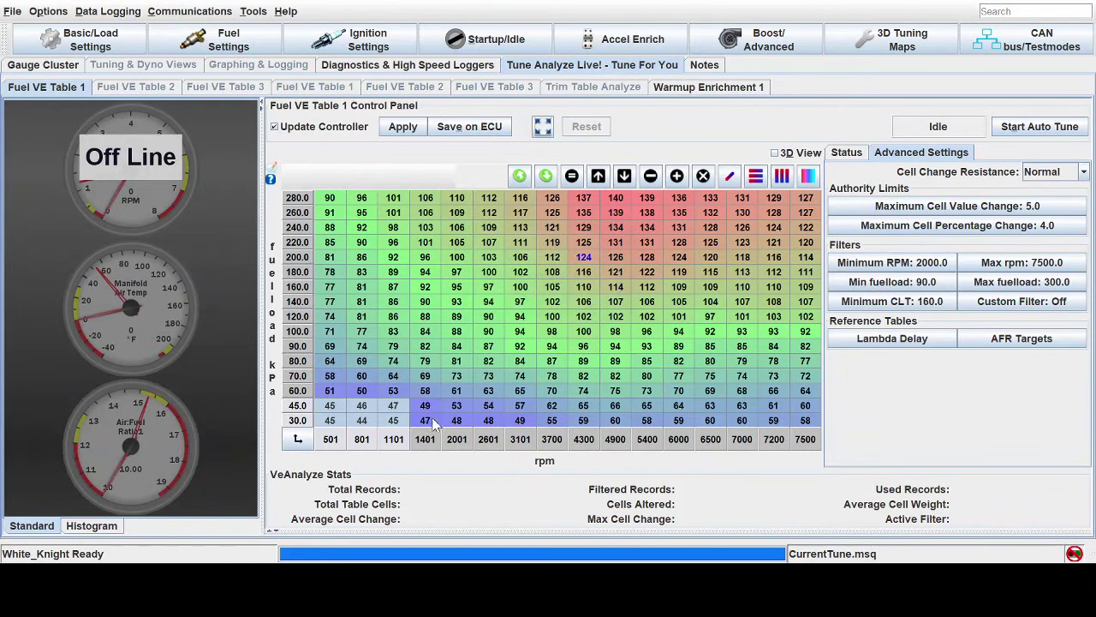
left_click_drag(456, 420, 463, 209)
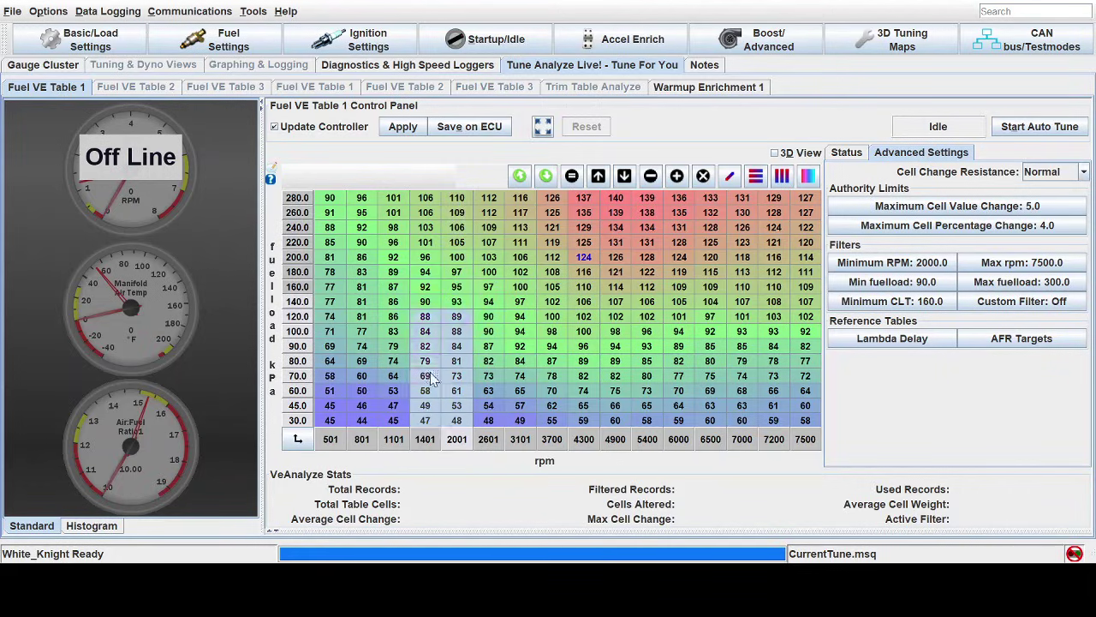
left_click_drag(470, 230, 795, 211)
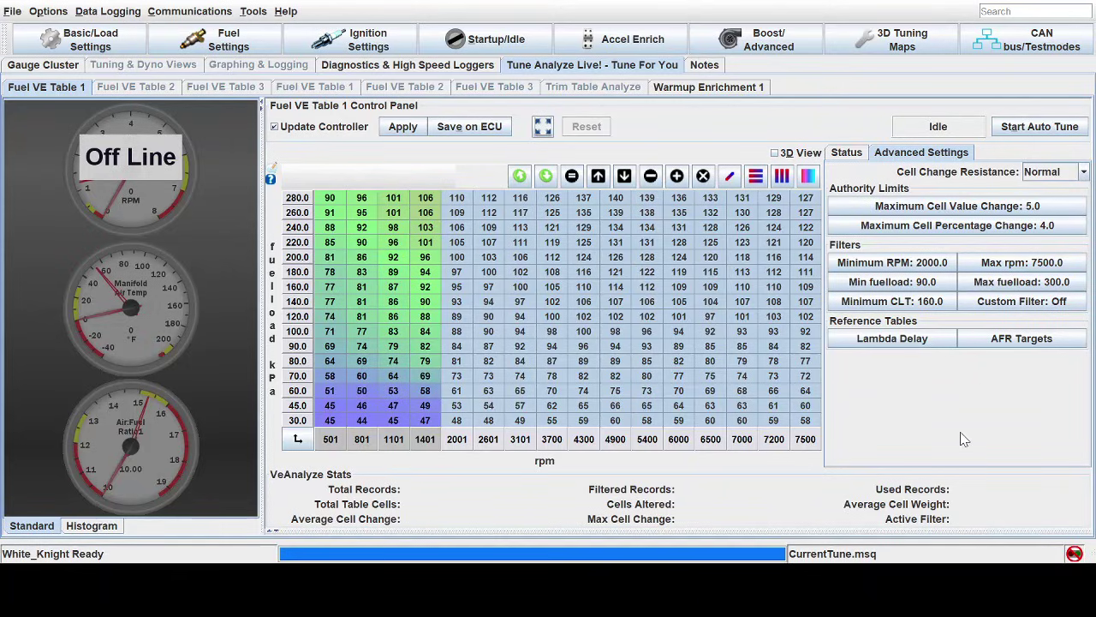
Check the Min fuelload filter unchanged, then select the 80–30 kPa cells from 2001 rpm rightward.
left_click(873, 290)
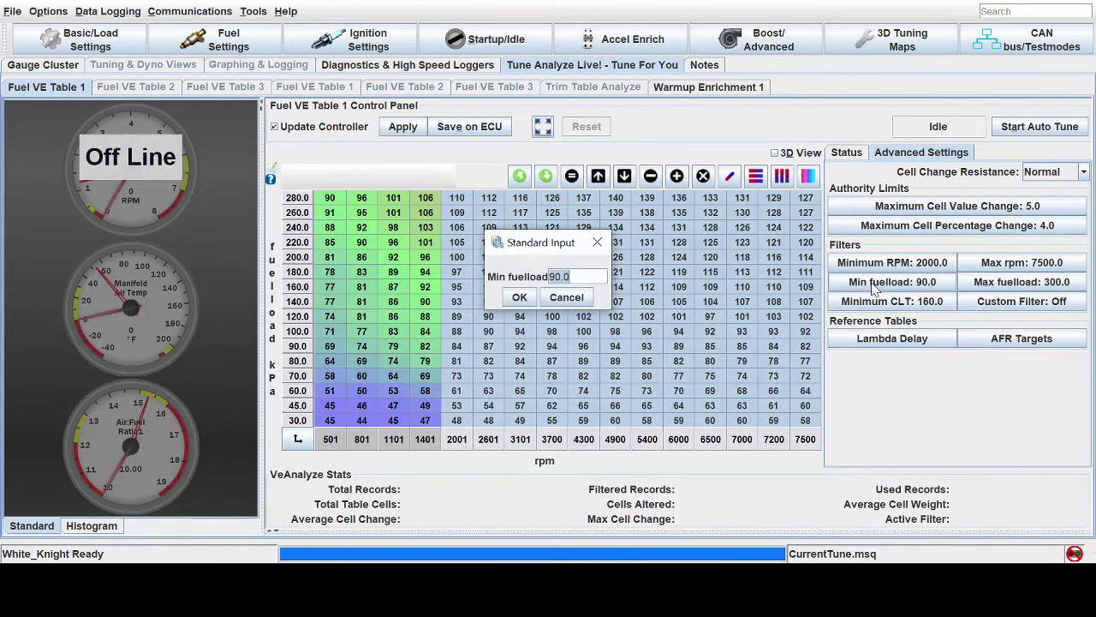
left_click(597, 242)
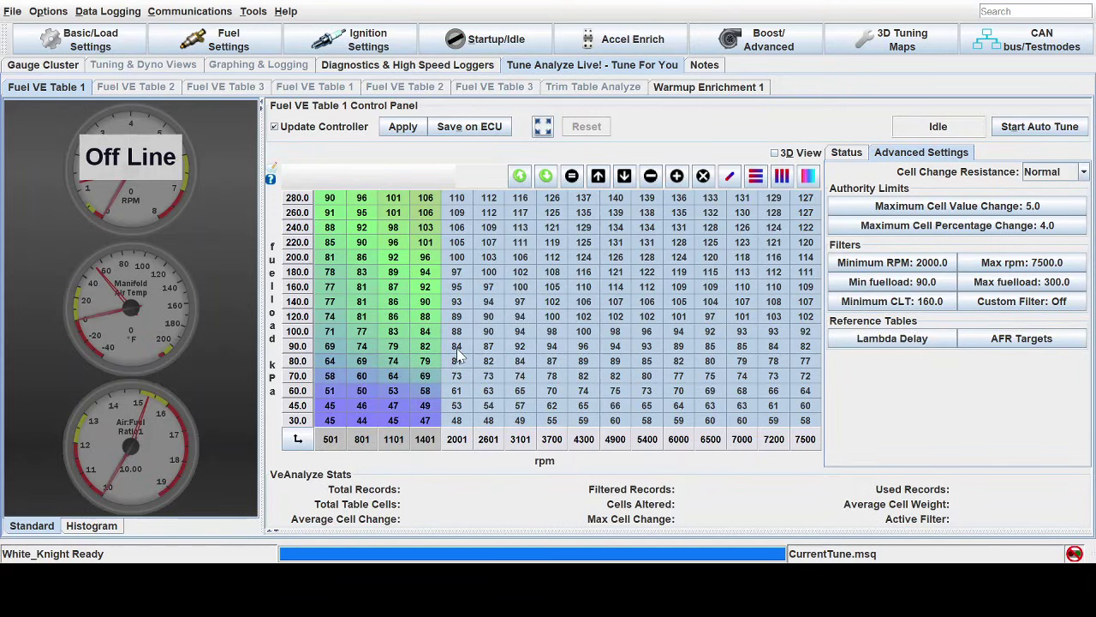
left_click_drag(460, 200, 818, 347)
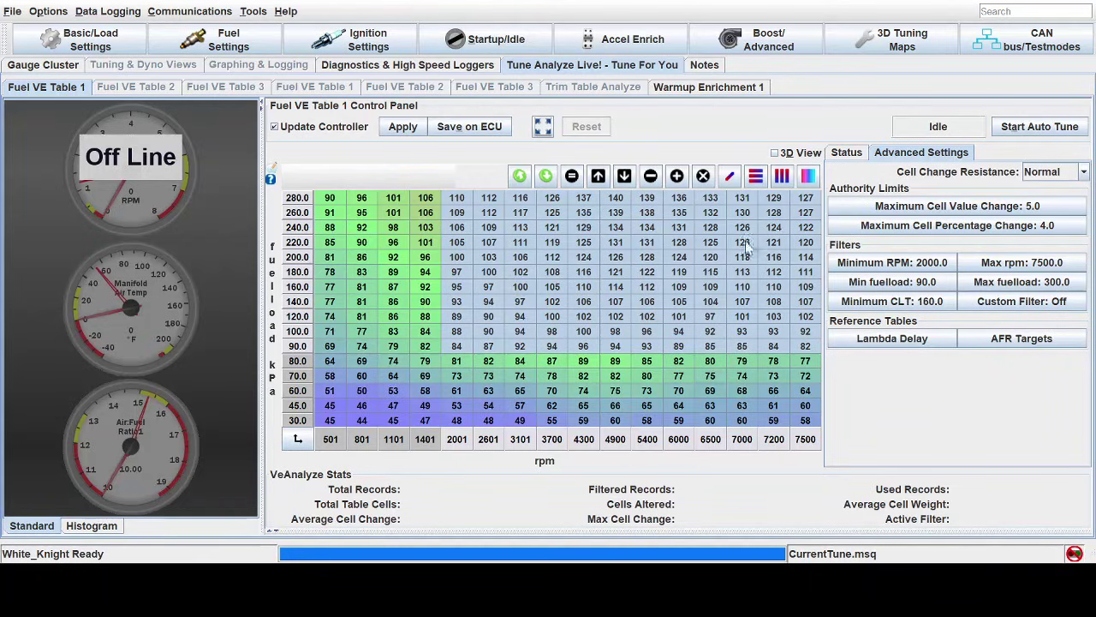
mouse_move(768, 413)
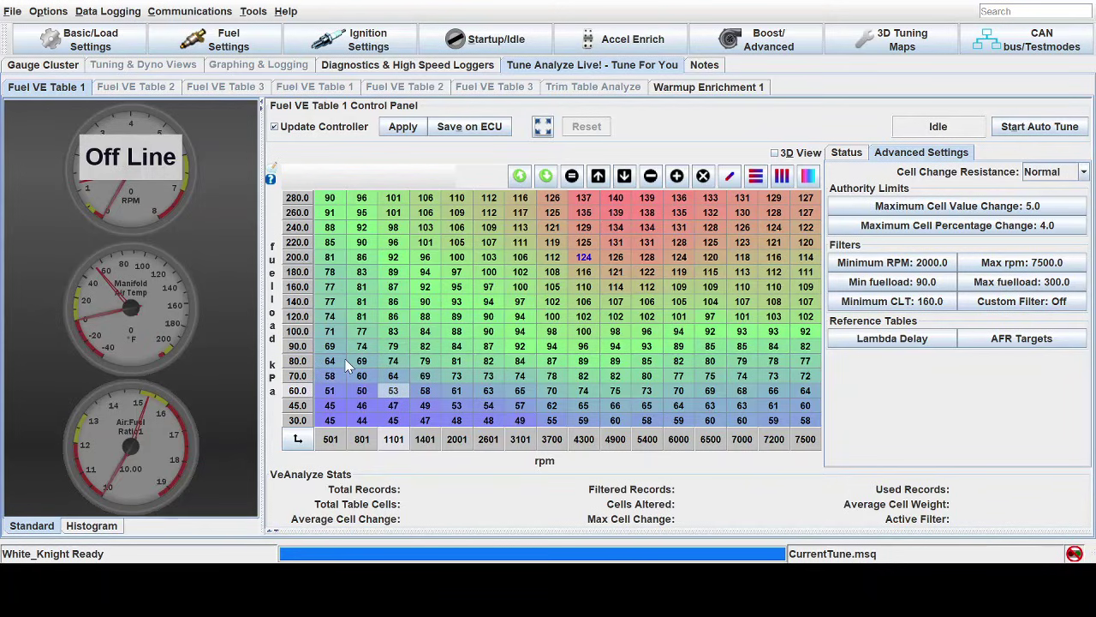
left_click_drag(346, 367, 805, 377)
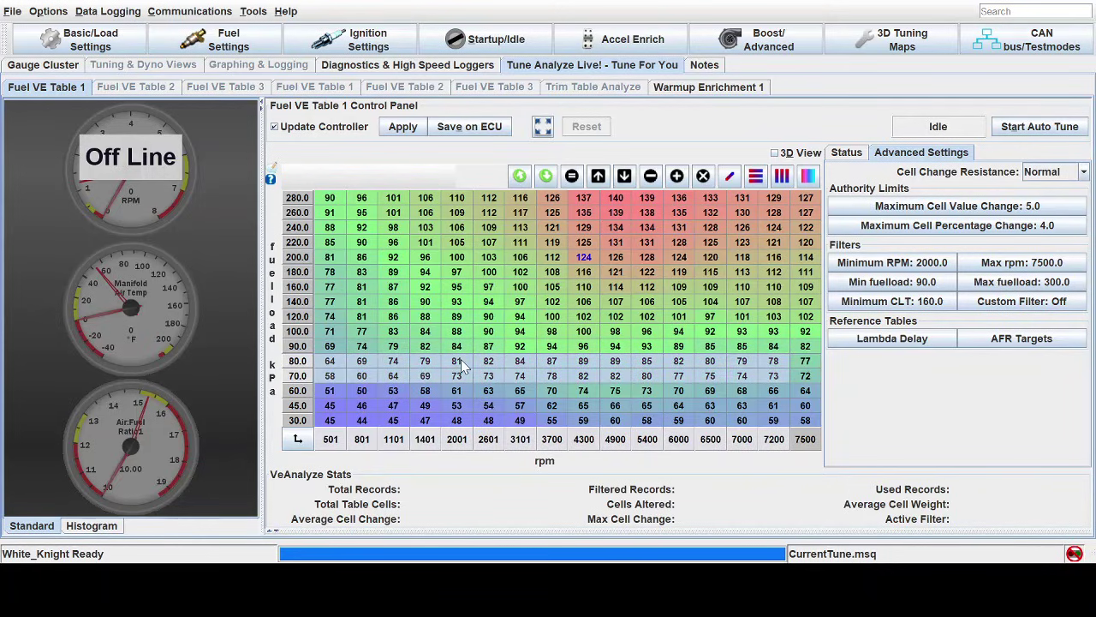
left_click_drag(461, 366, 563, 433)
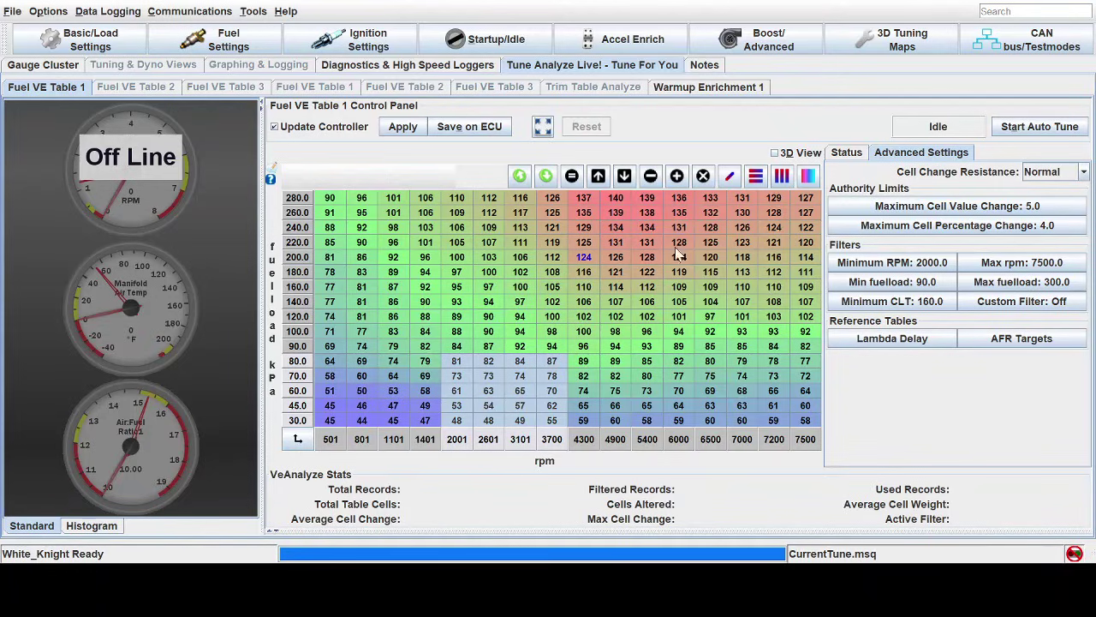
Confirm the Minimum CLT filter stays at 160.0.
left_click(910, 306)
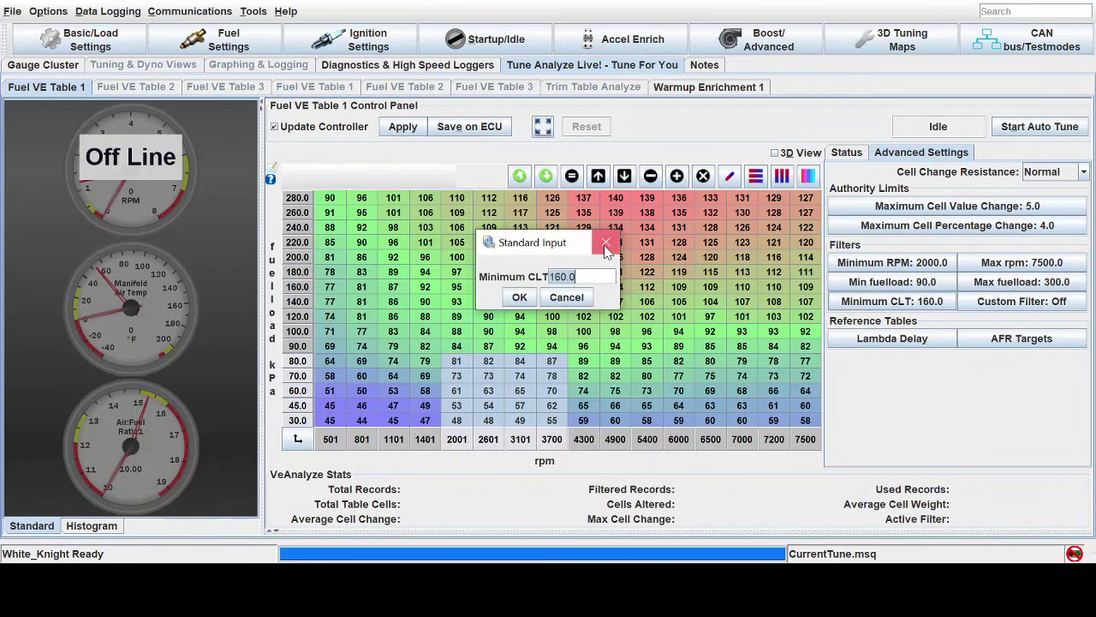
key("Return")
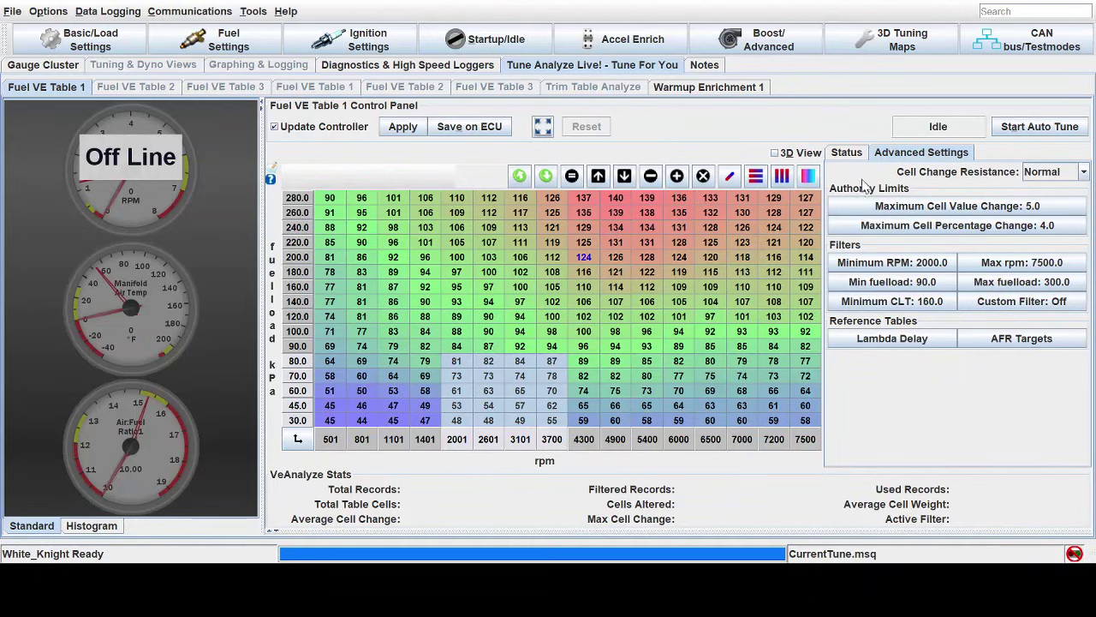
left_click(1083, 173)
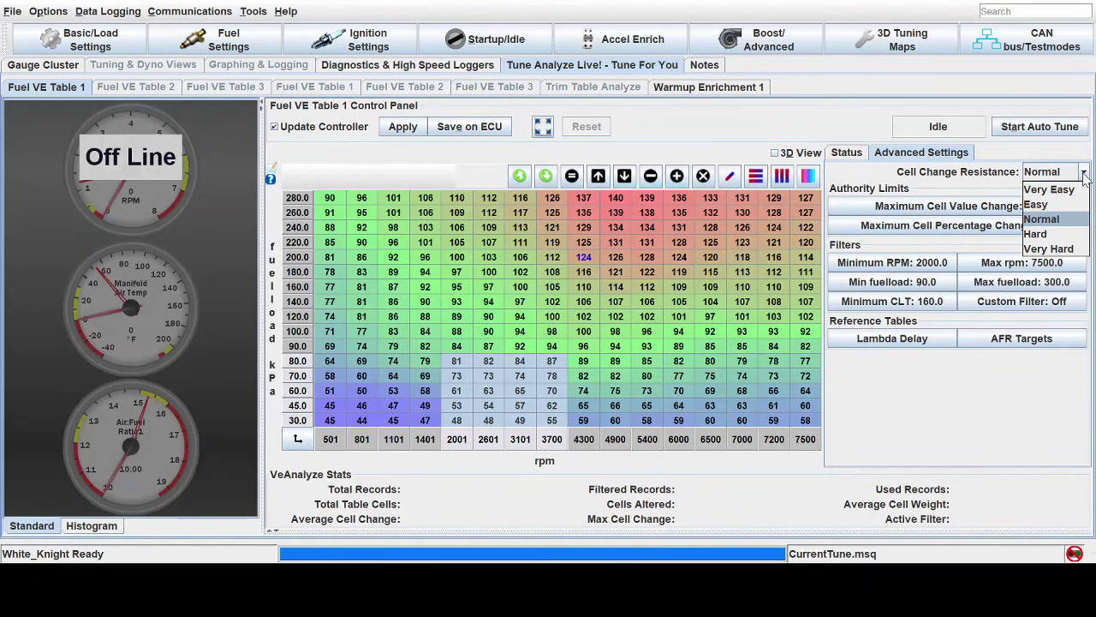
left_click(1085, 174)
left_click(1084, 172)
left_click(1085, 172)
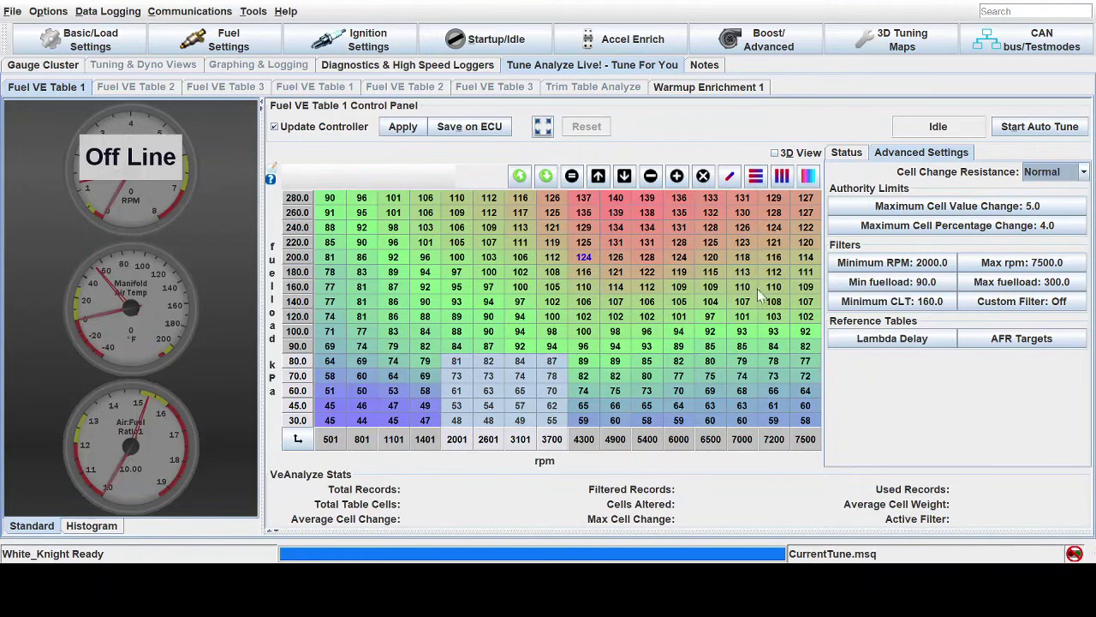
left_click(1085, 173)
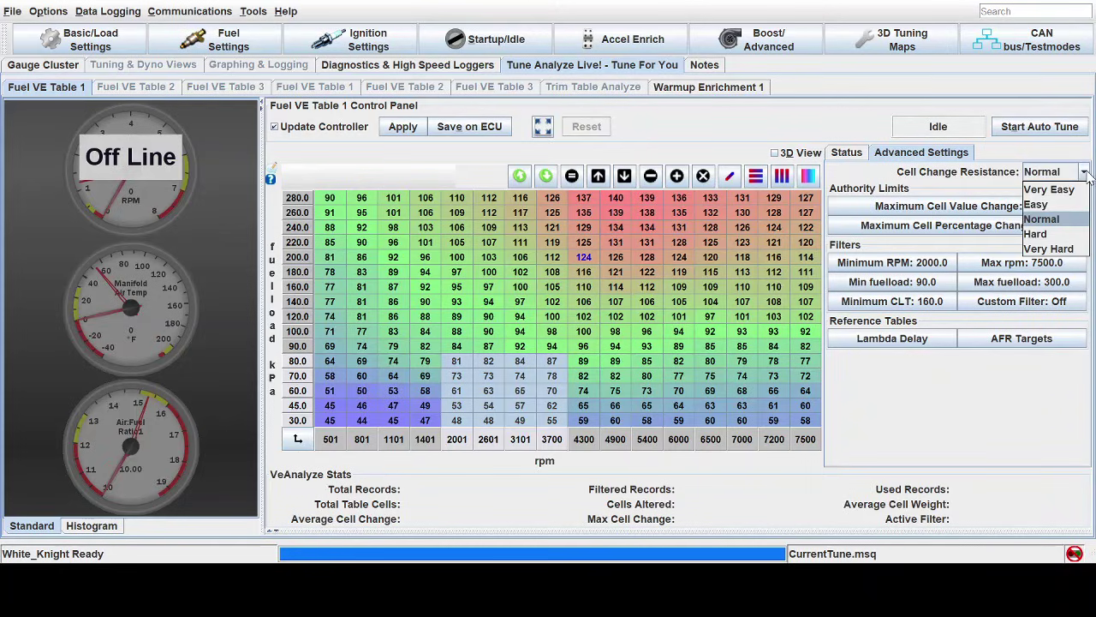
left_click(1083, 176)
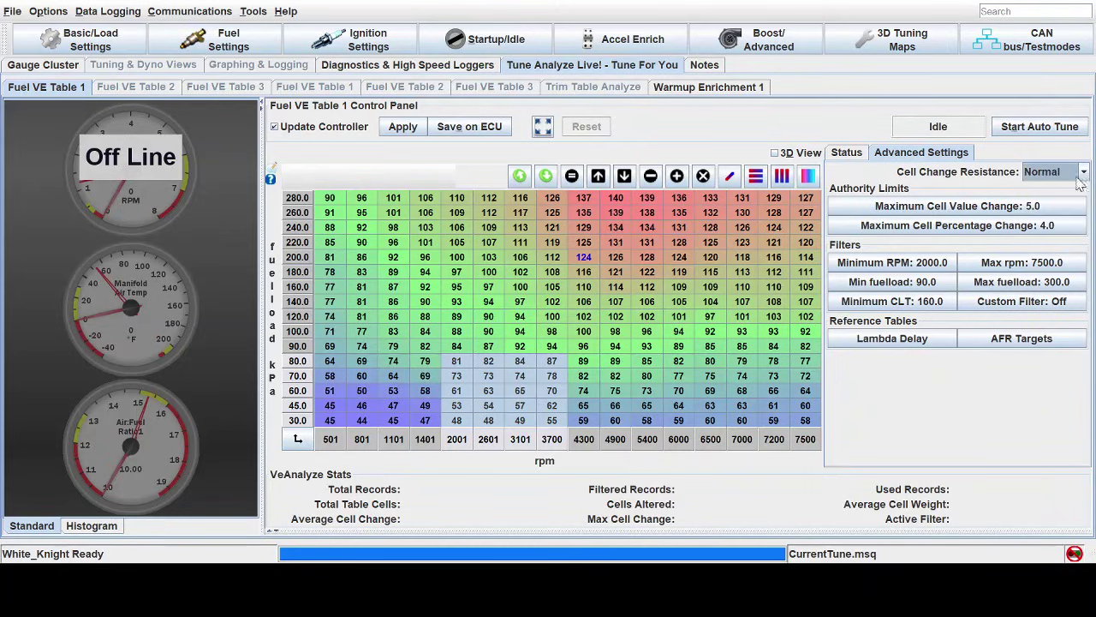
left_click(1023, 227)
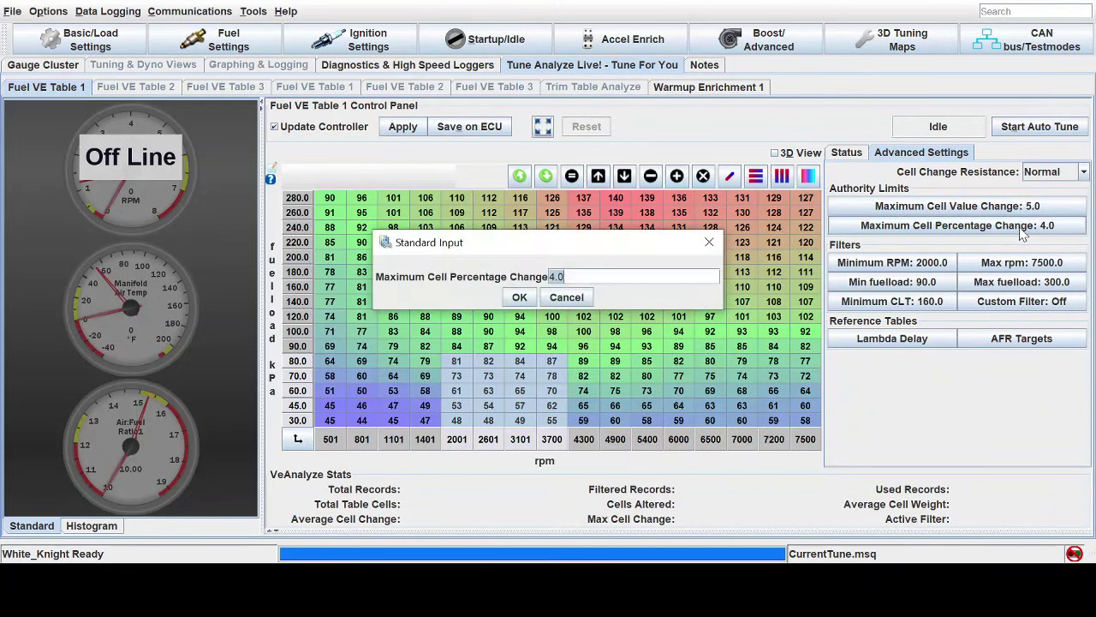
left_click(709, 242)
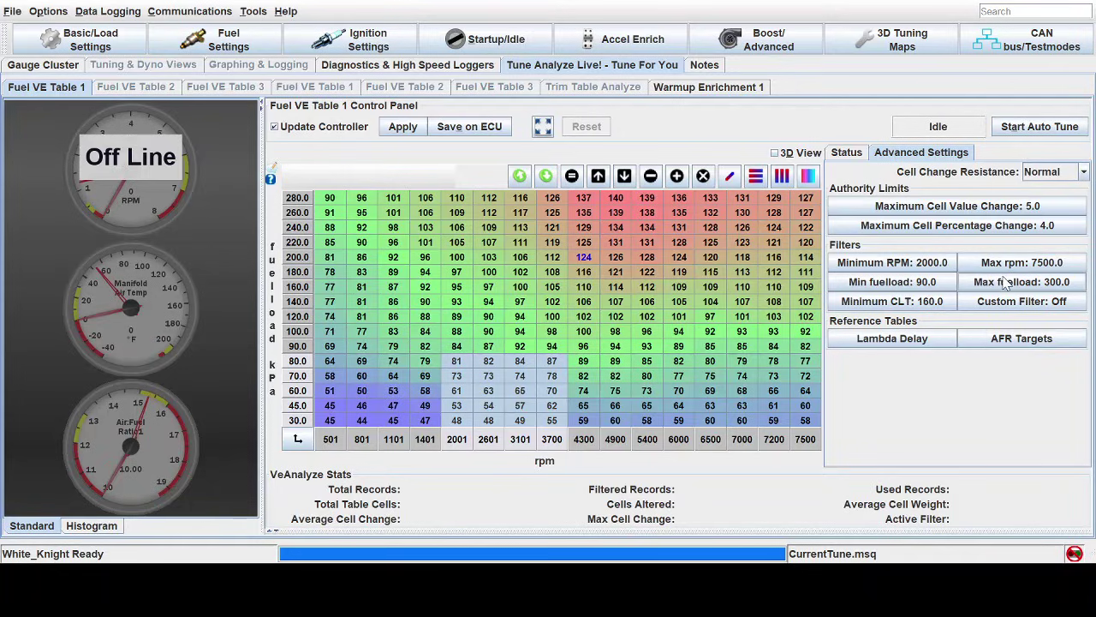
left_click(1016, 340)
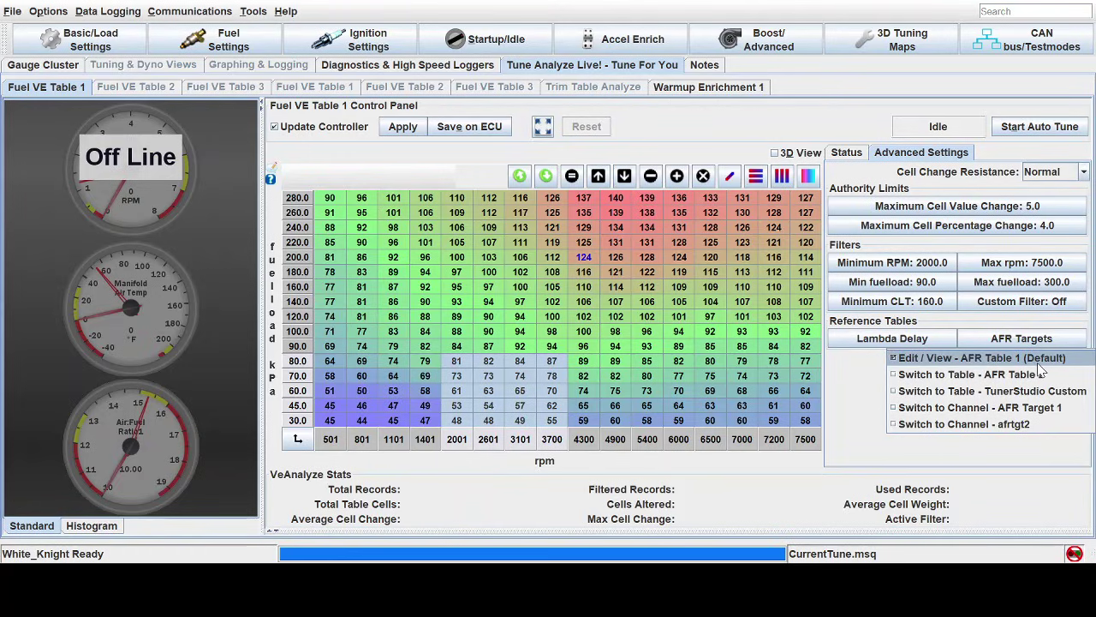
left_click(828, 377)
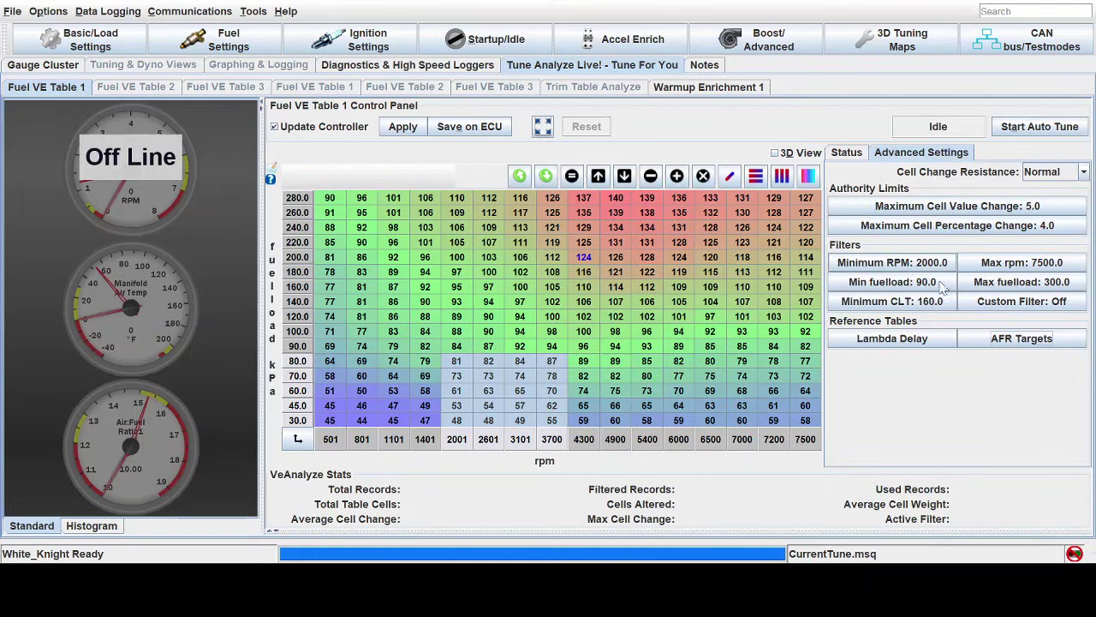
mouse_move(483, 285)
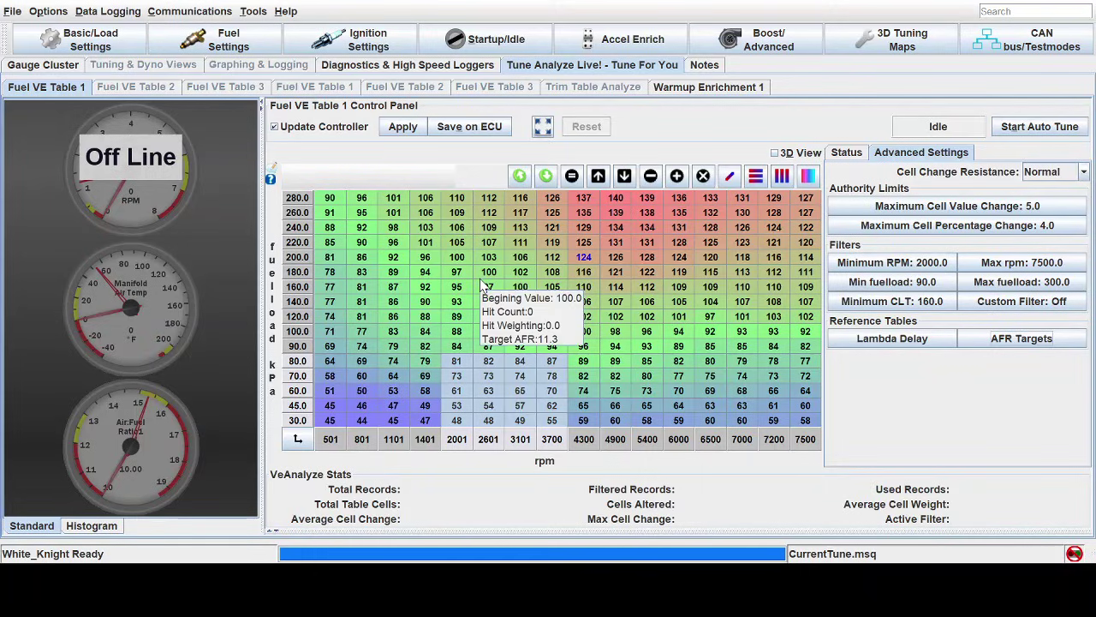
left_click(1045, 343)
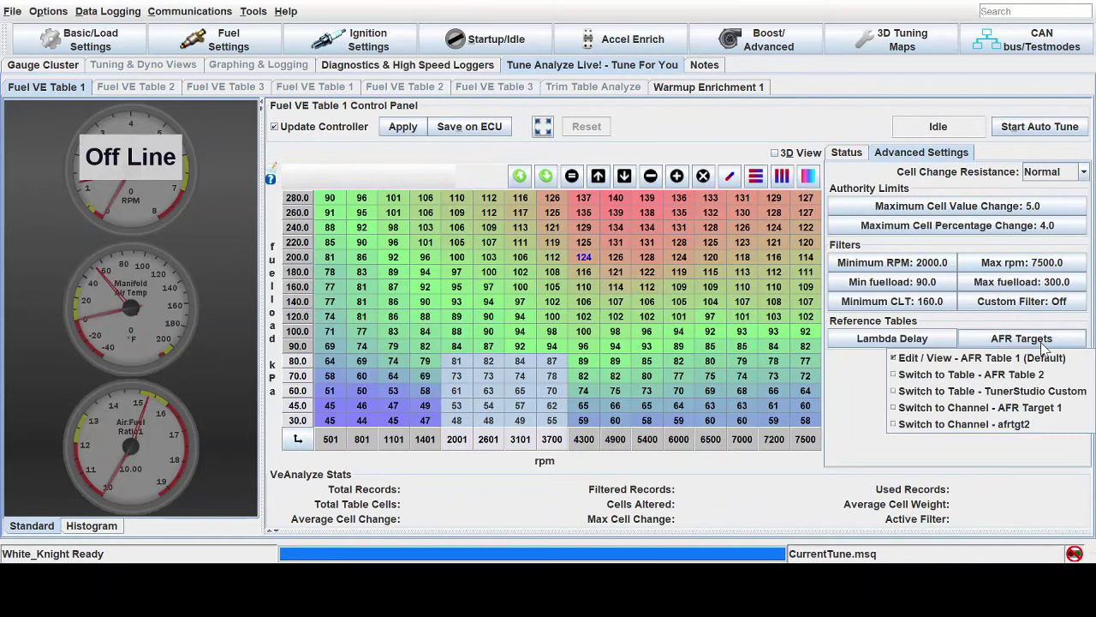
left_click(847, 394)
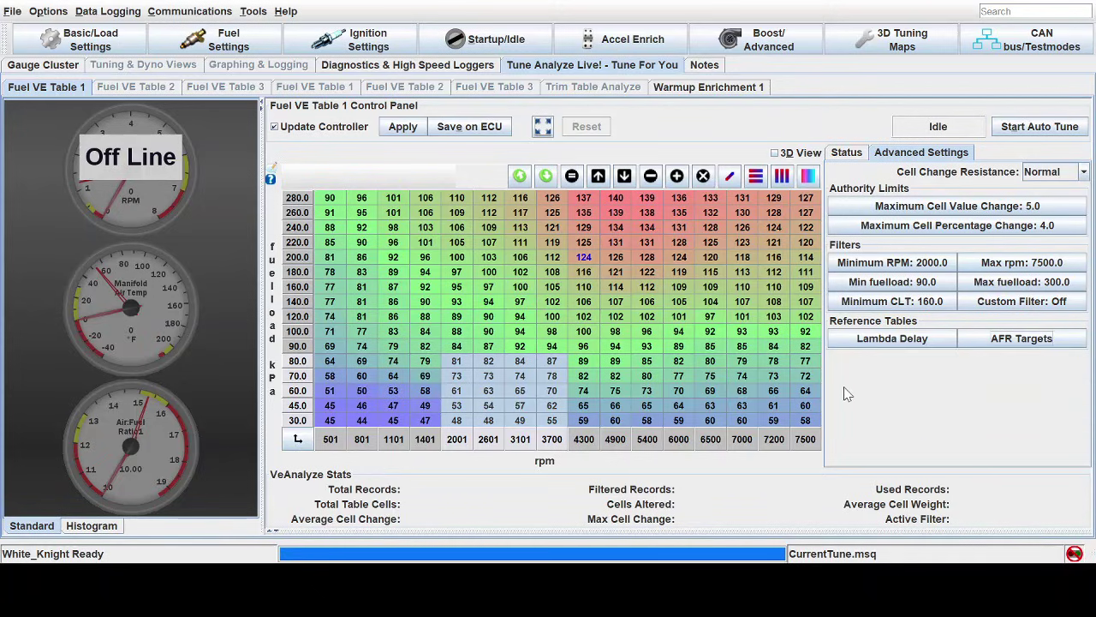
left_click(225, 39)
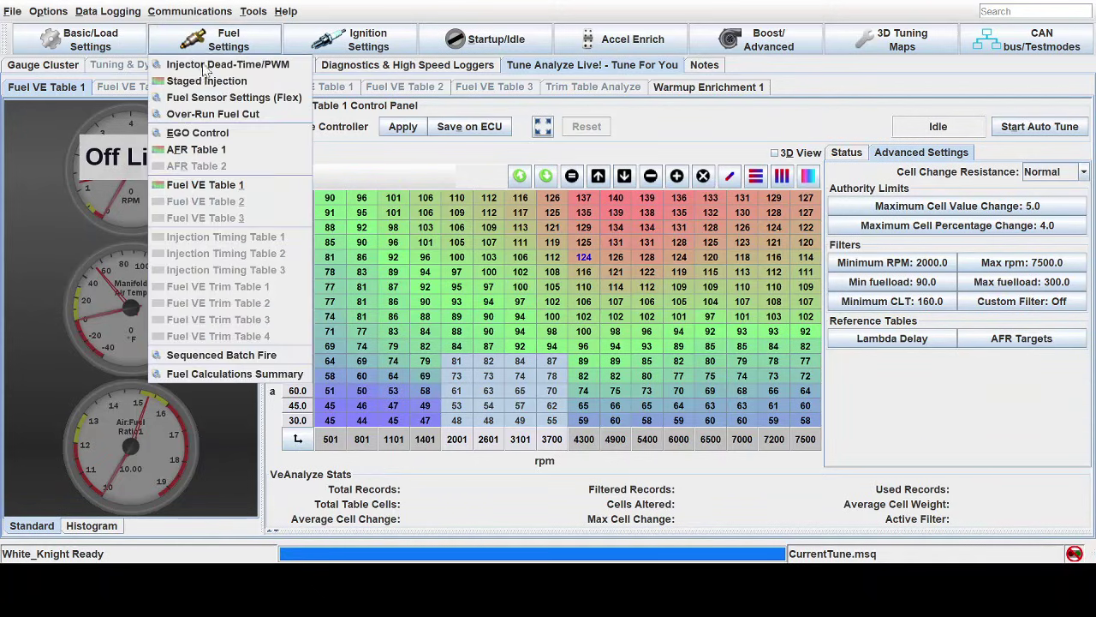
left_click(212, 151)
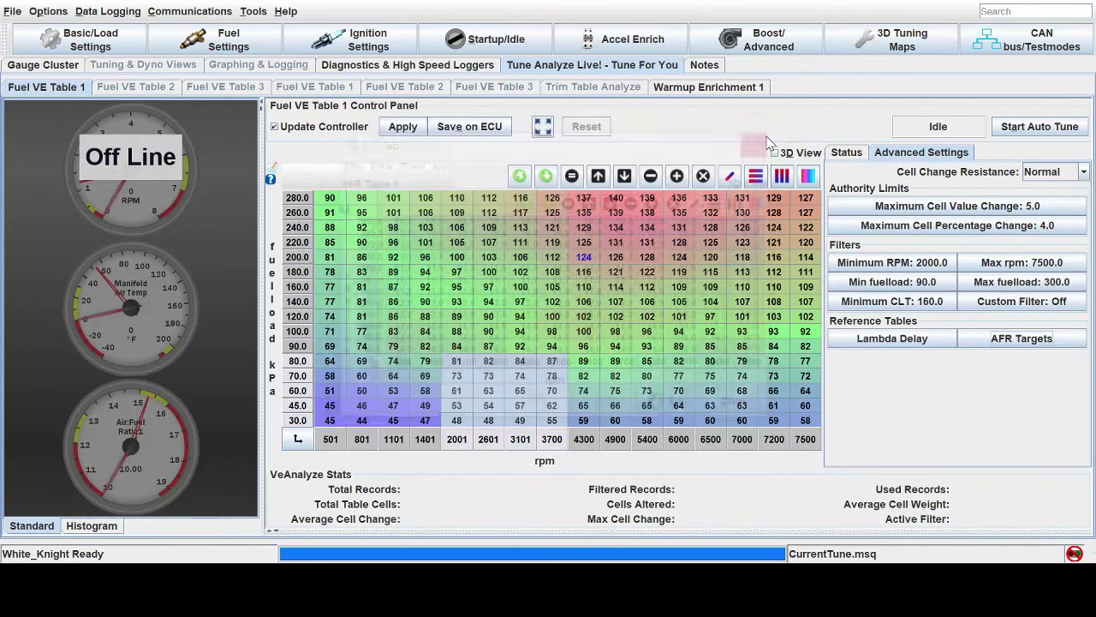
left_click(763, 141)
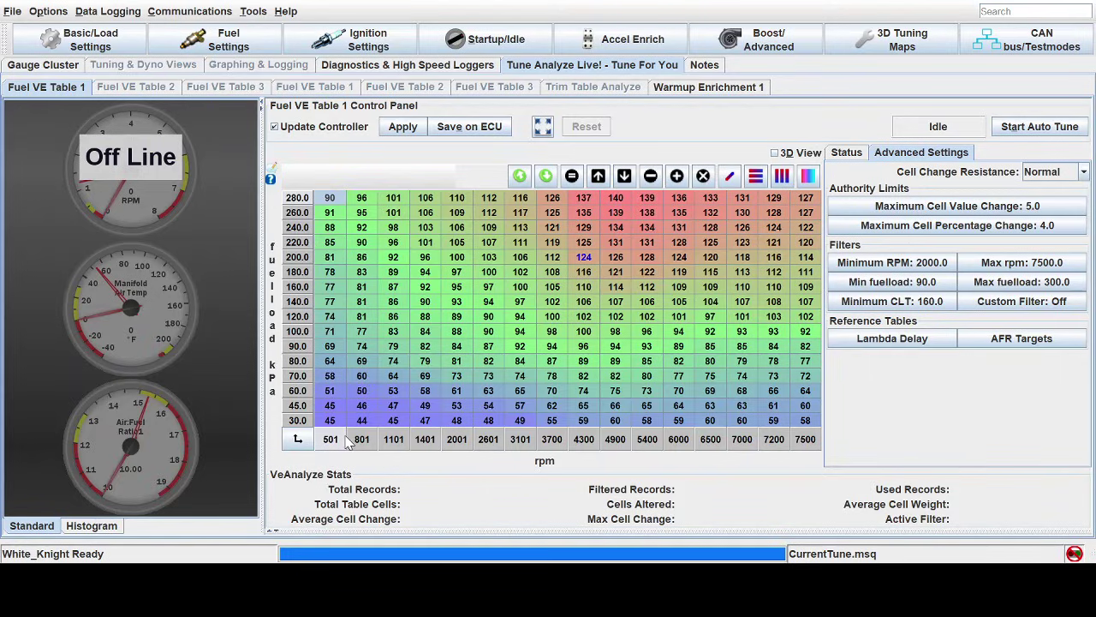
Set the Minimum RPM auto-tune filter to 500.
left_click(896, 266)
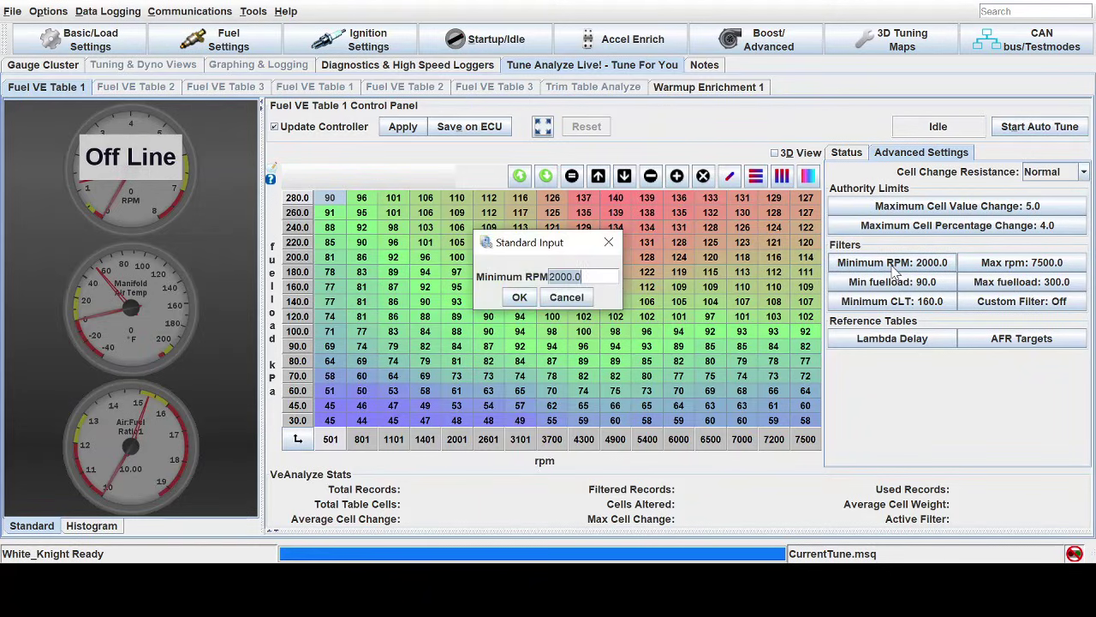
type("500")
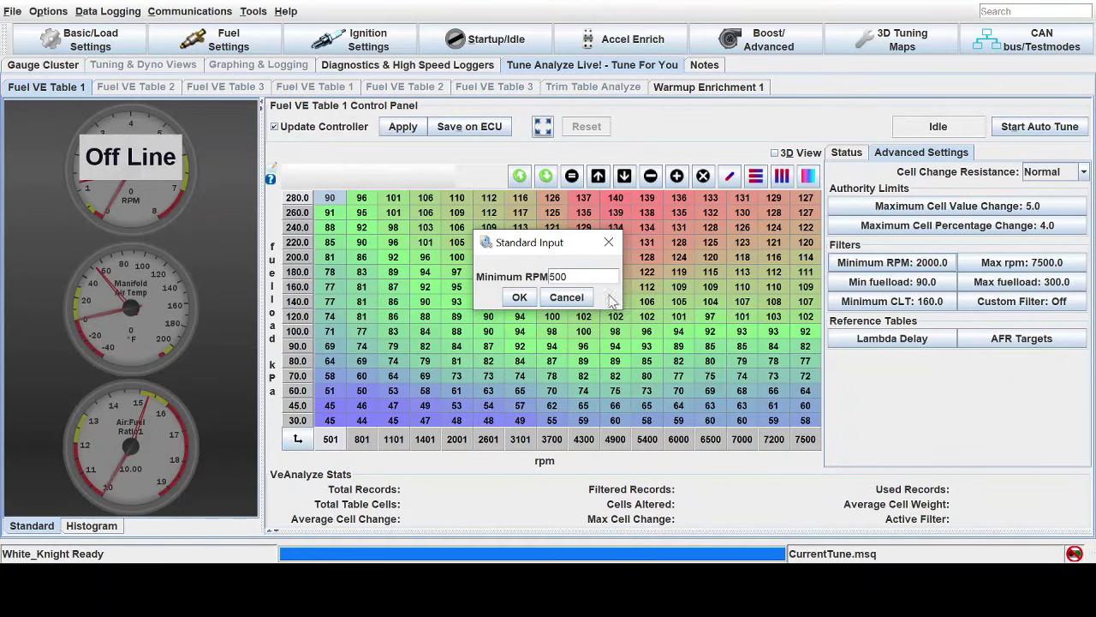
left_click(519, 297)
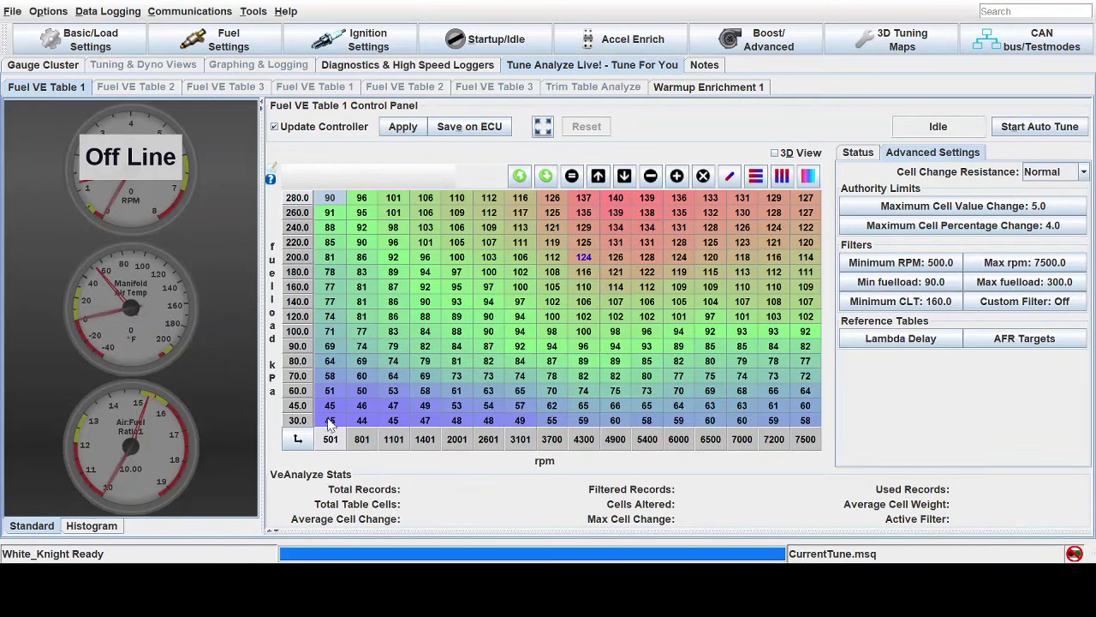
Set the Min fuelload auto-tune filter to 30.
left_click(928, 281)
type("3")
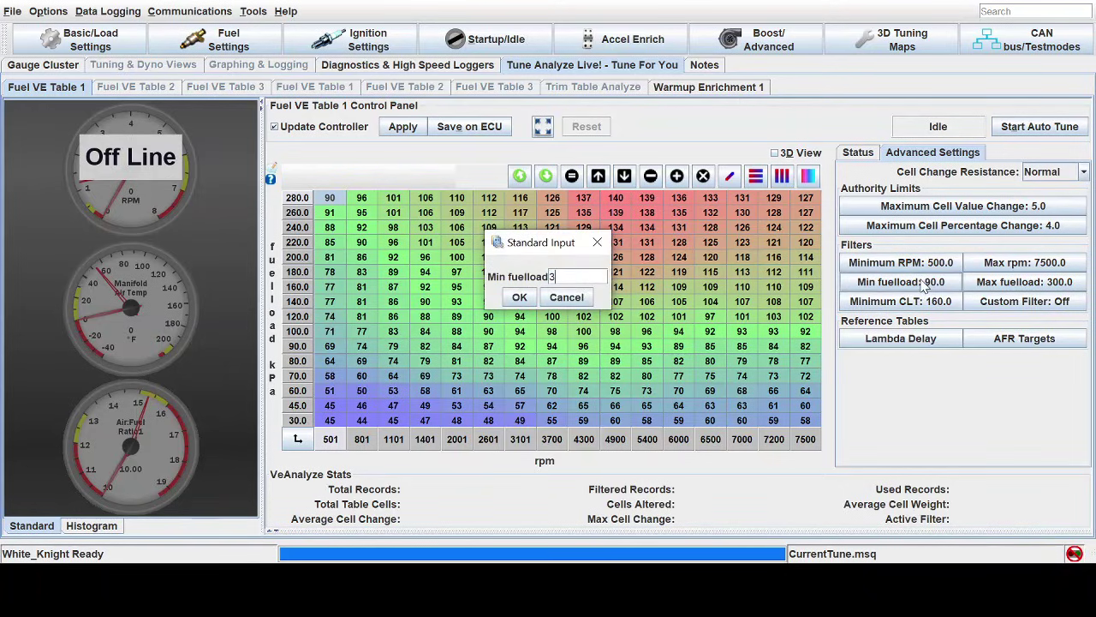
type("0")
key("Return")
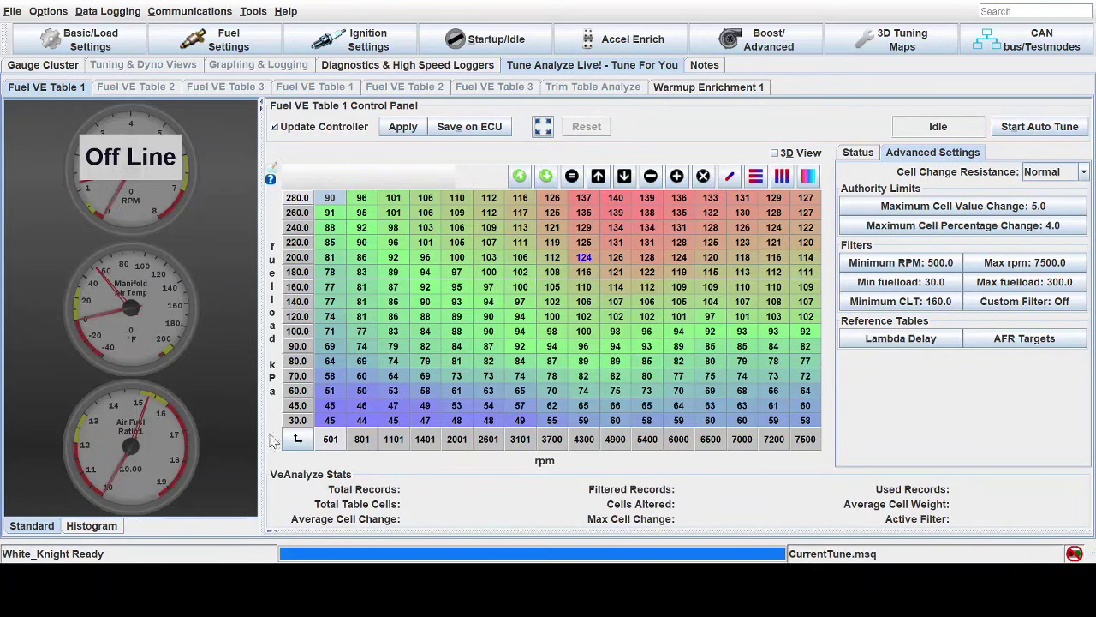
left_click(333, 390)
left_click_drag(336, 392, 391, 419)
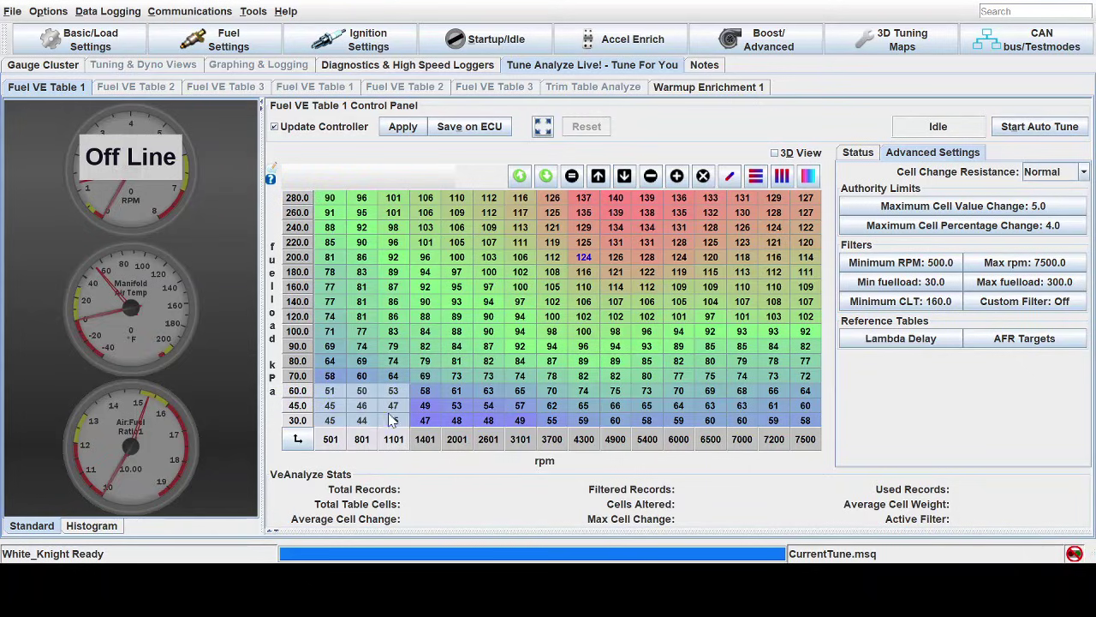
right_click(391, 425)
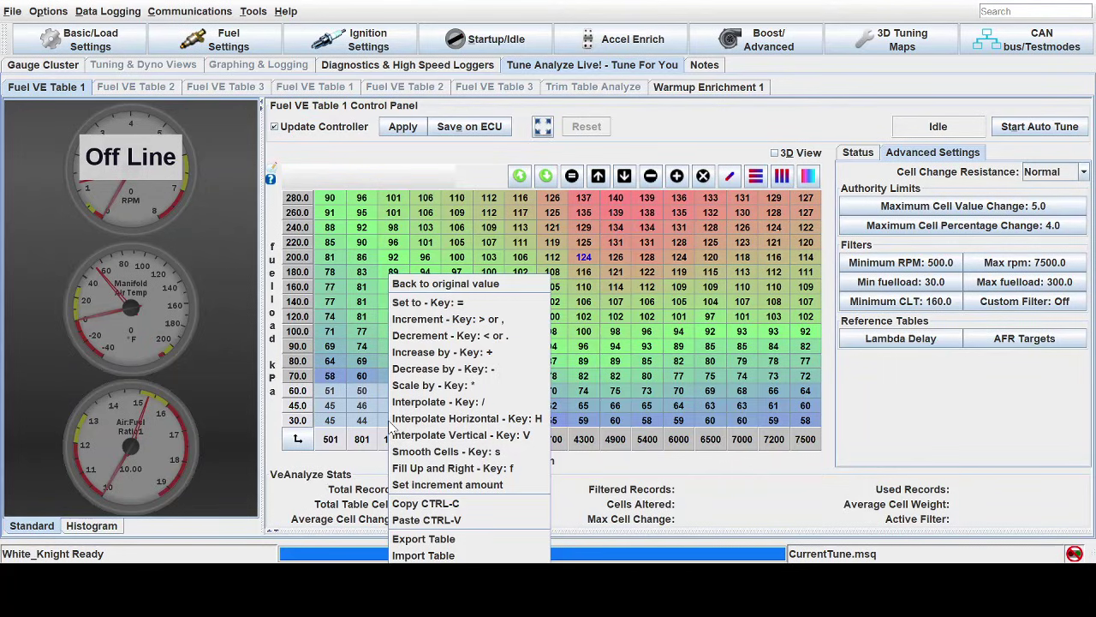
mouse_move(389, 428)
left_click(801, 472)
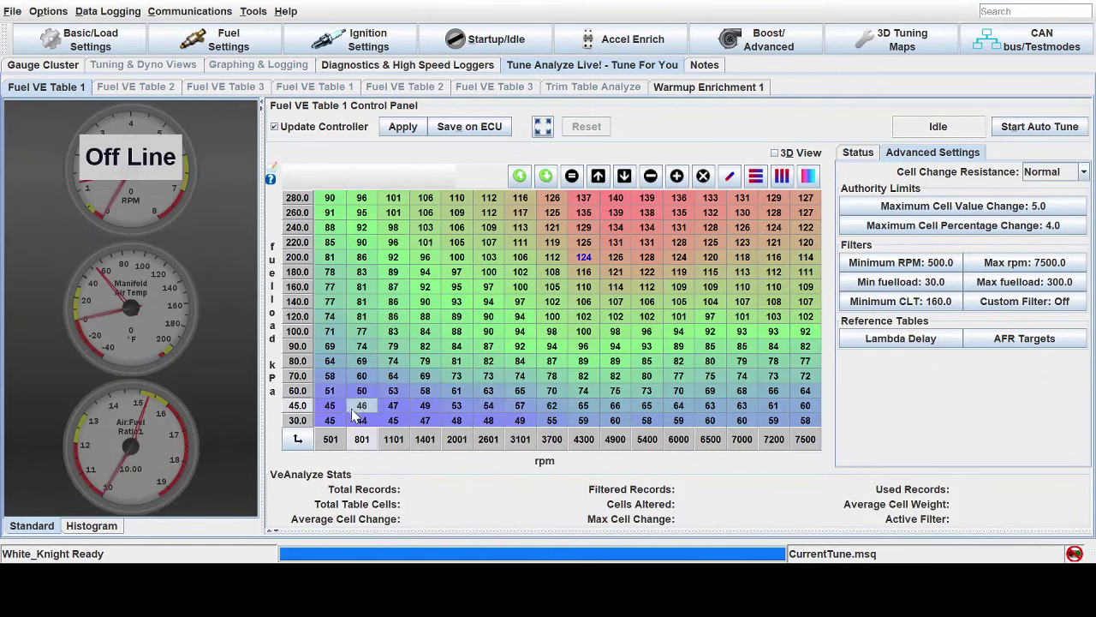
left_click_drag(329, 391, 394, 425)
right_click(394, 426)
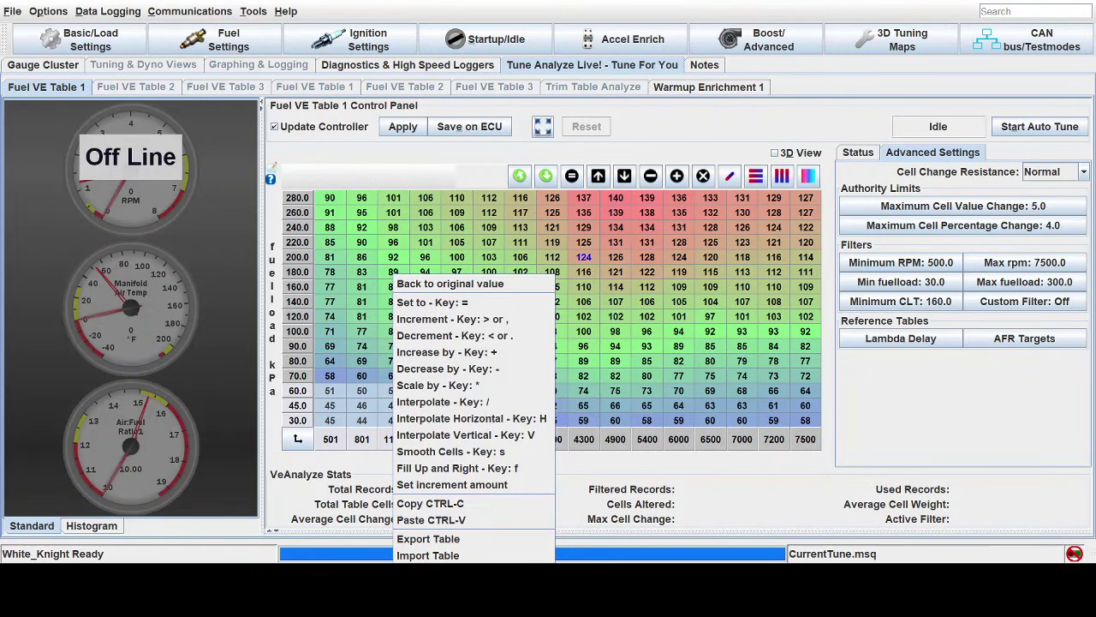
key("Escape")
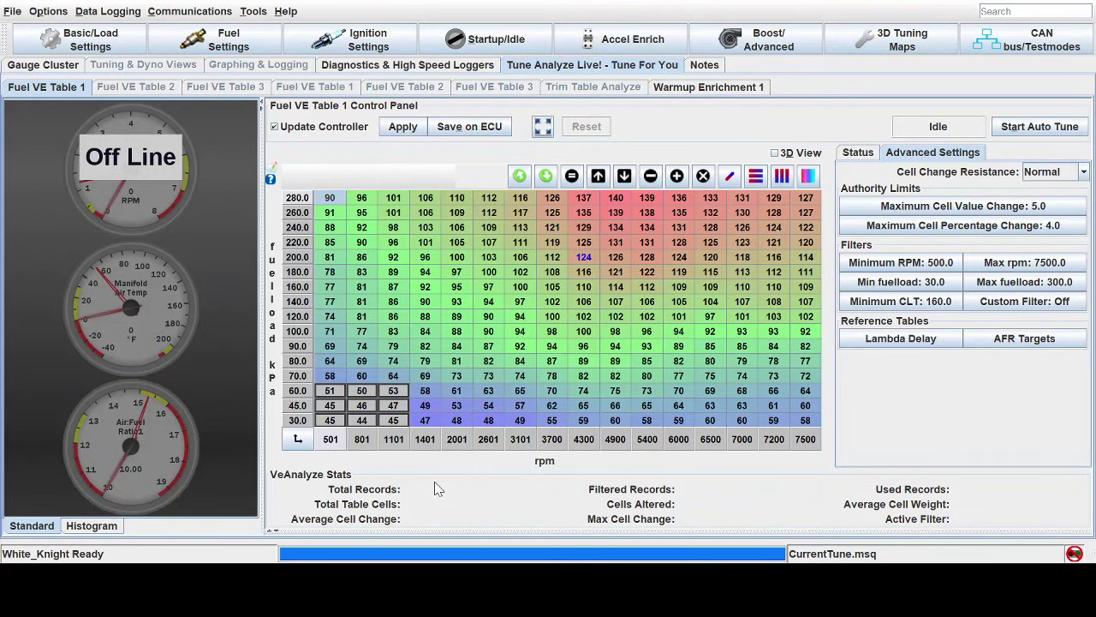
right_click(393, 422)
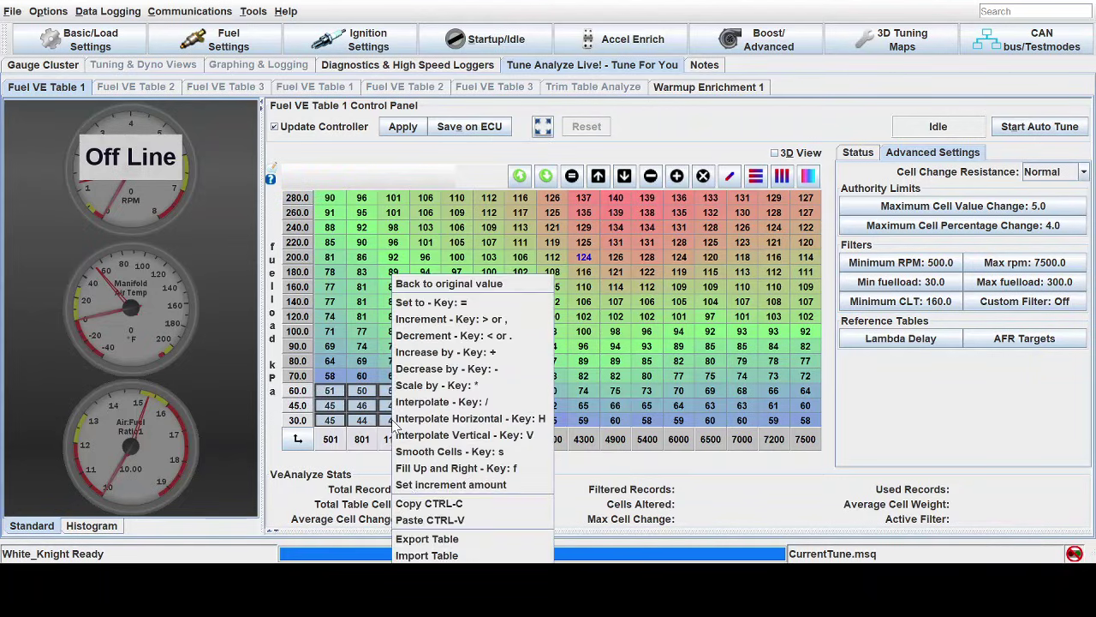
left_click(338, 484)
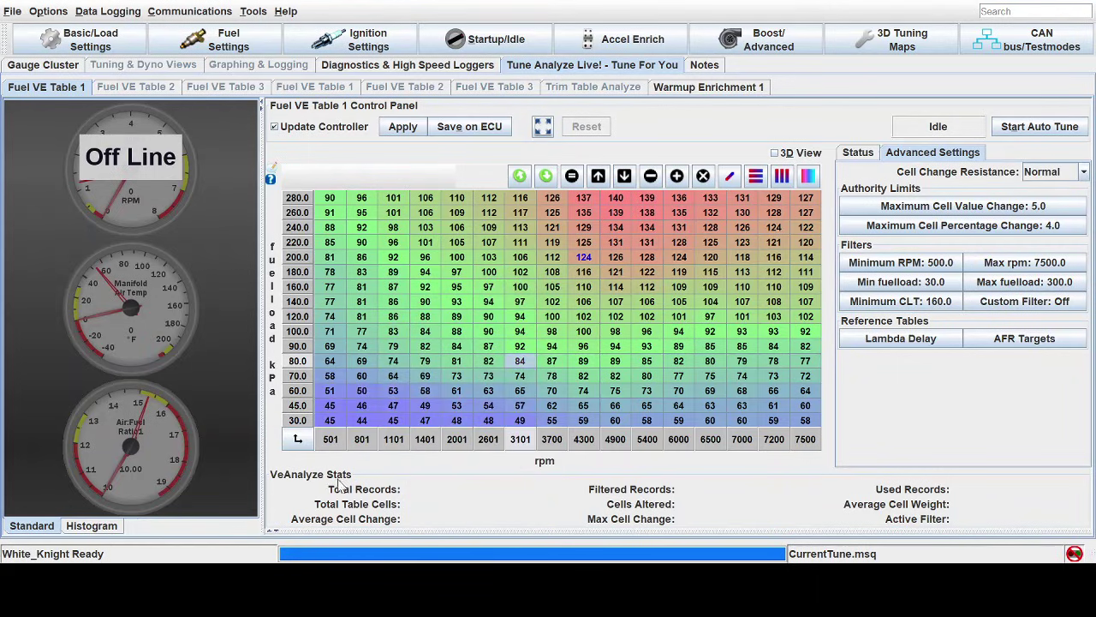
left_click(330, 198)
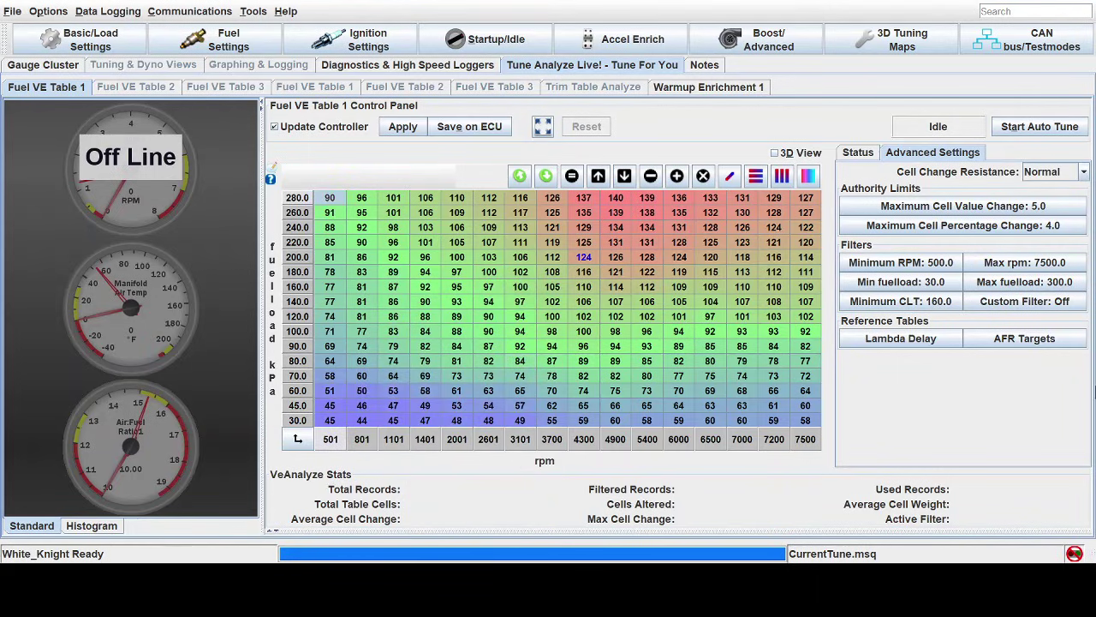
mouse_move(536, 406)
left_click_drag(520, 200, 818, 287)
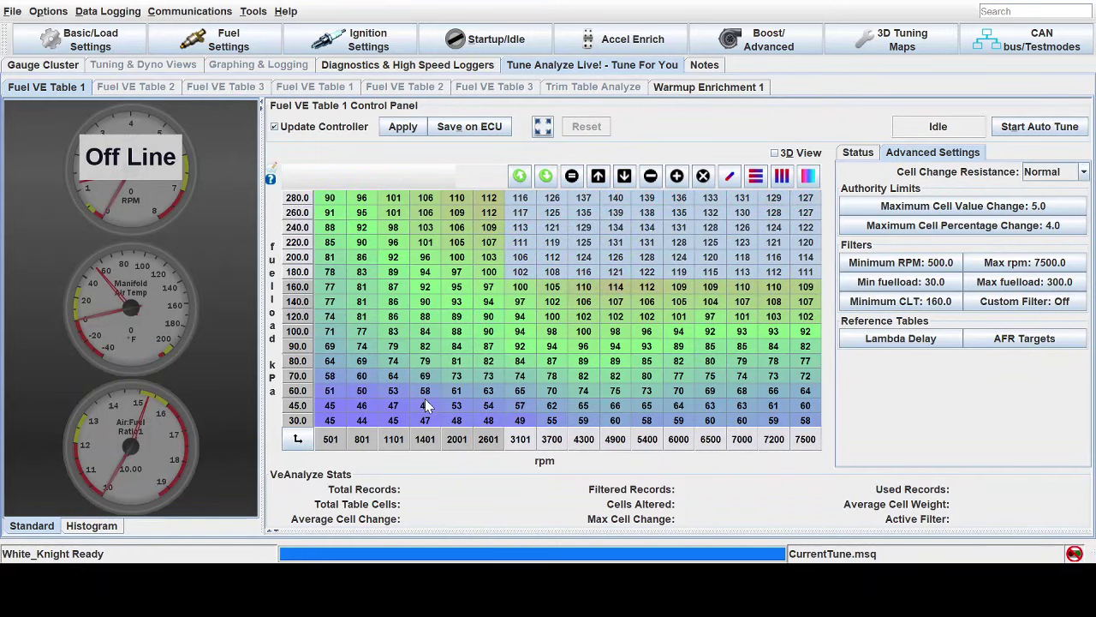
mouse_move(425, 400)
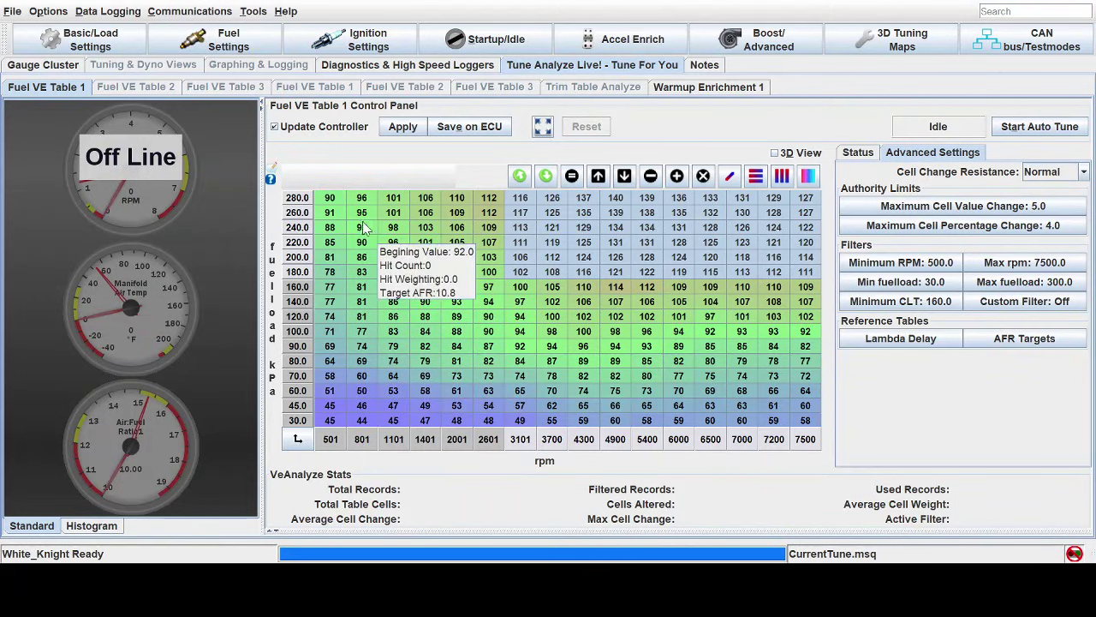
left_click_drag(521, 199, 805, 249)
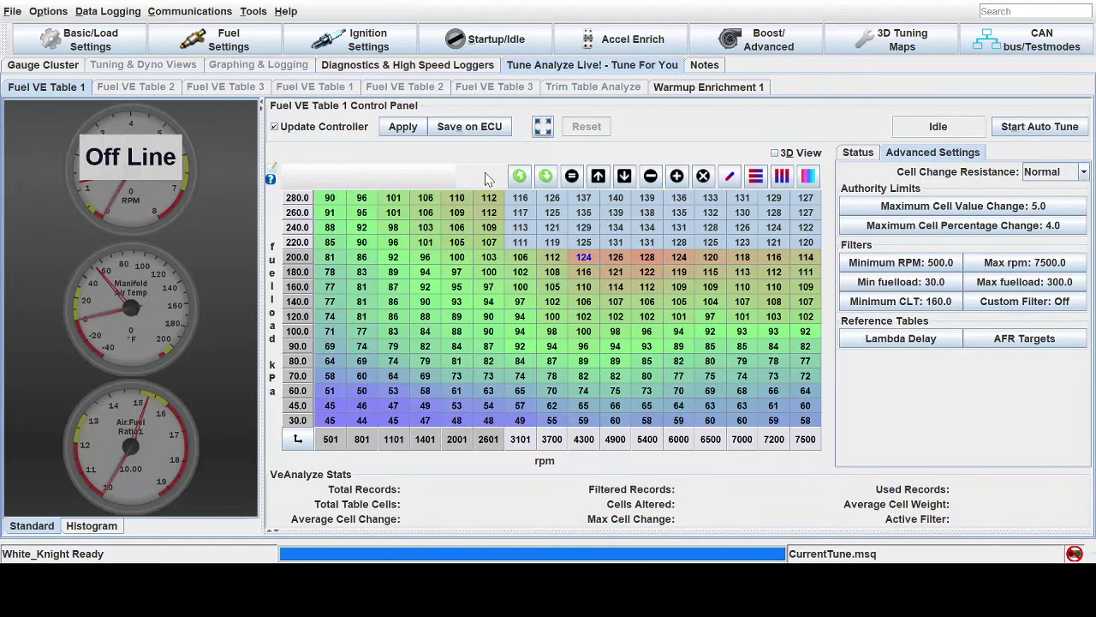
left_click(329, 197)
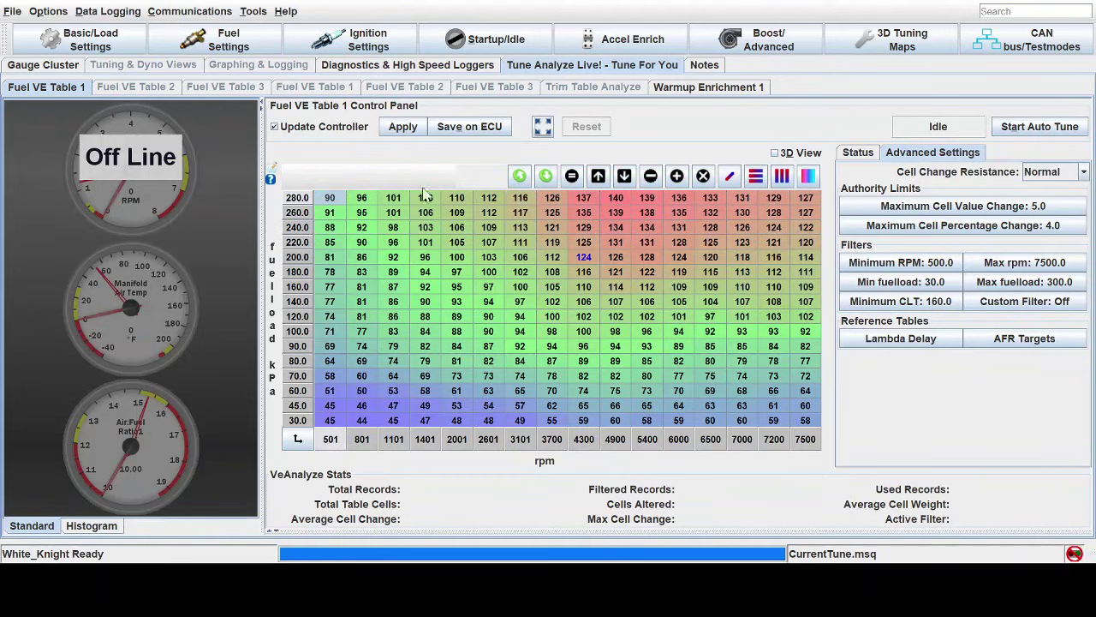